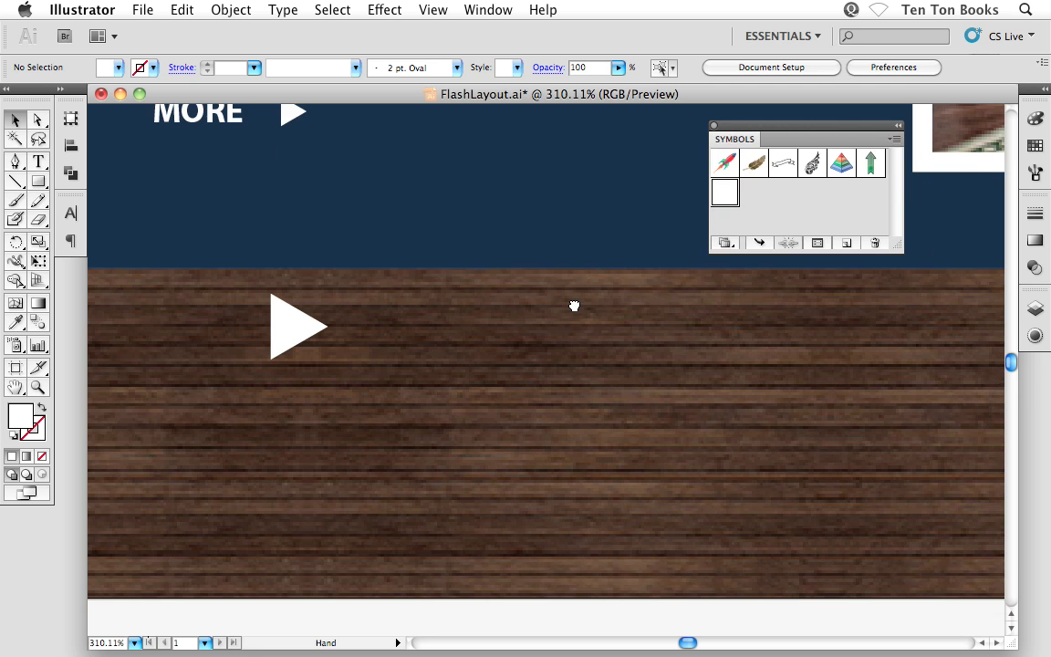
# - Add the text "Purchase" on the wood background beside the white triangle
pyautogui.moveTo(638, 423); pyautogui.dragTo(563, 387)
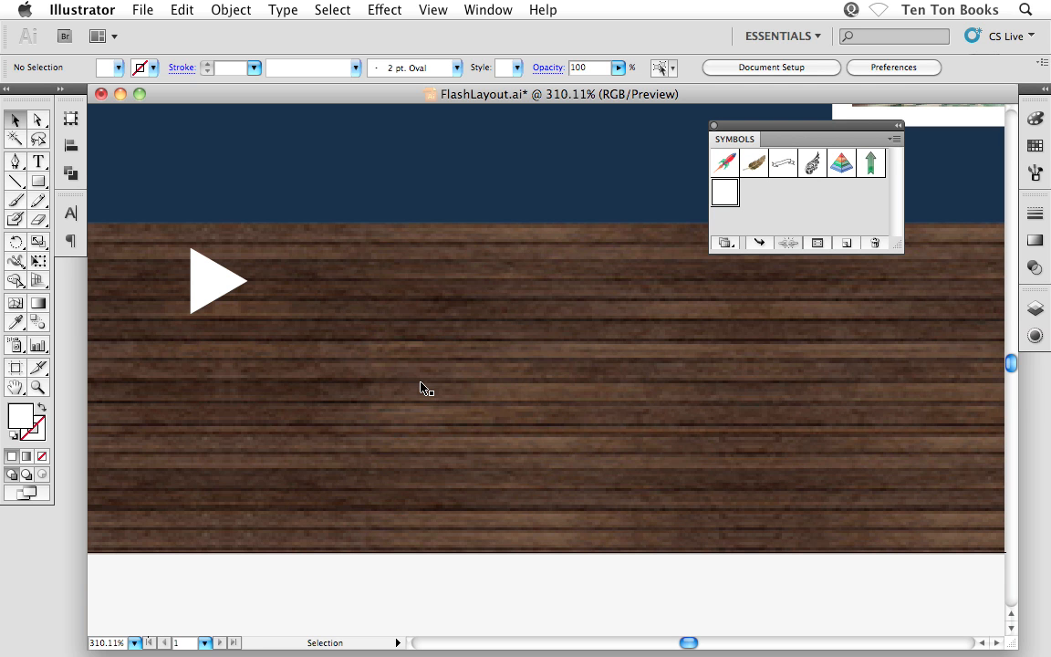
pyautogui.click(370, 331)
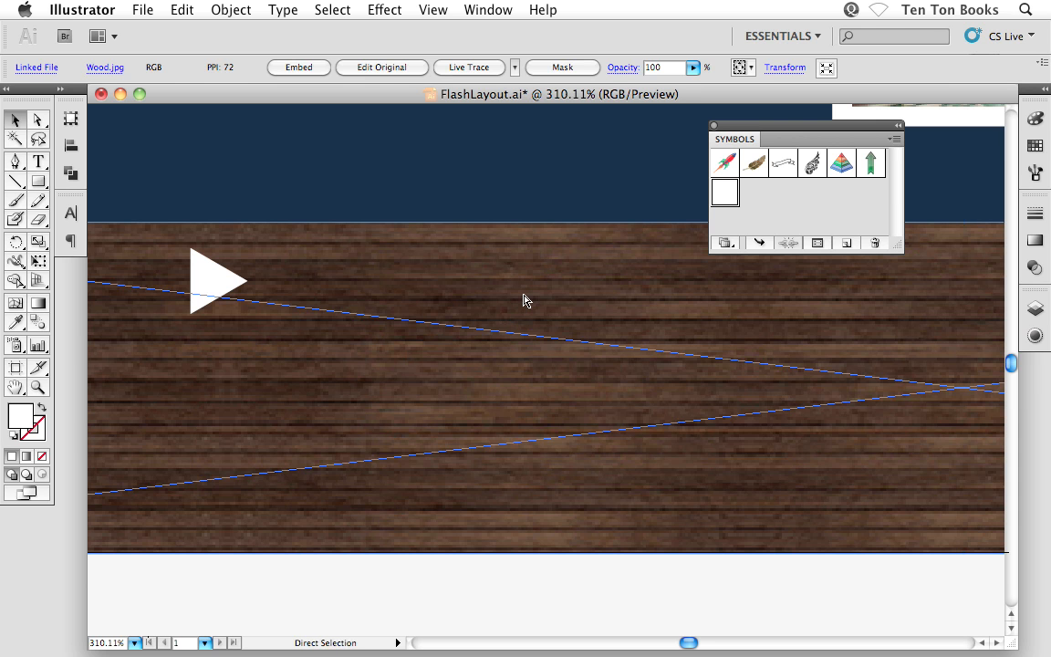
pyautogui.press('super+shift+a')
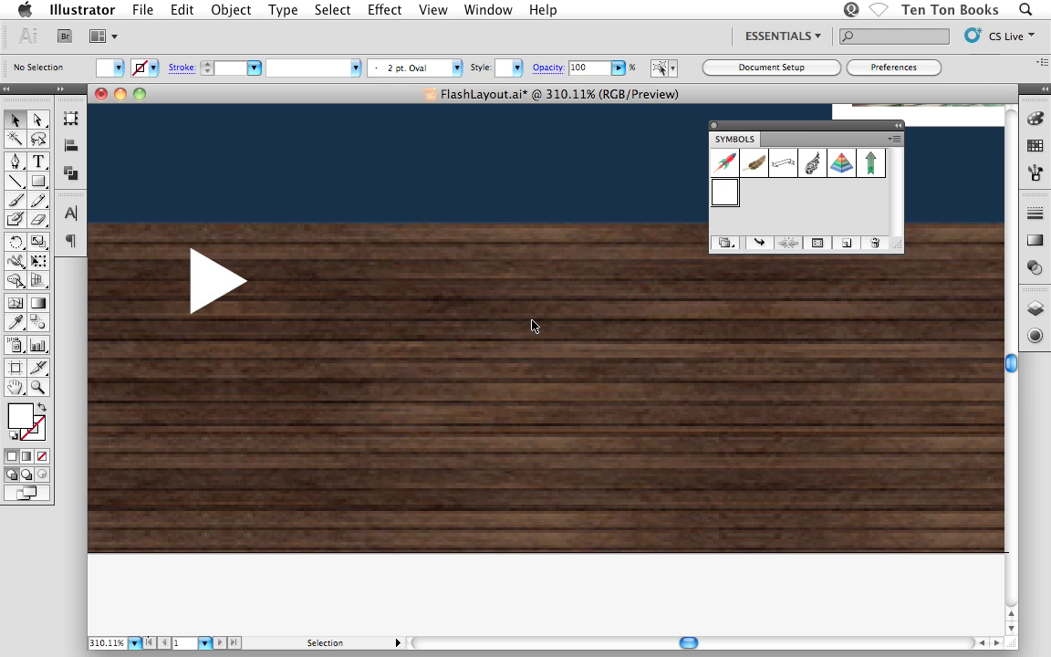
pyautogui.press('t')
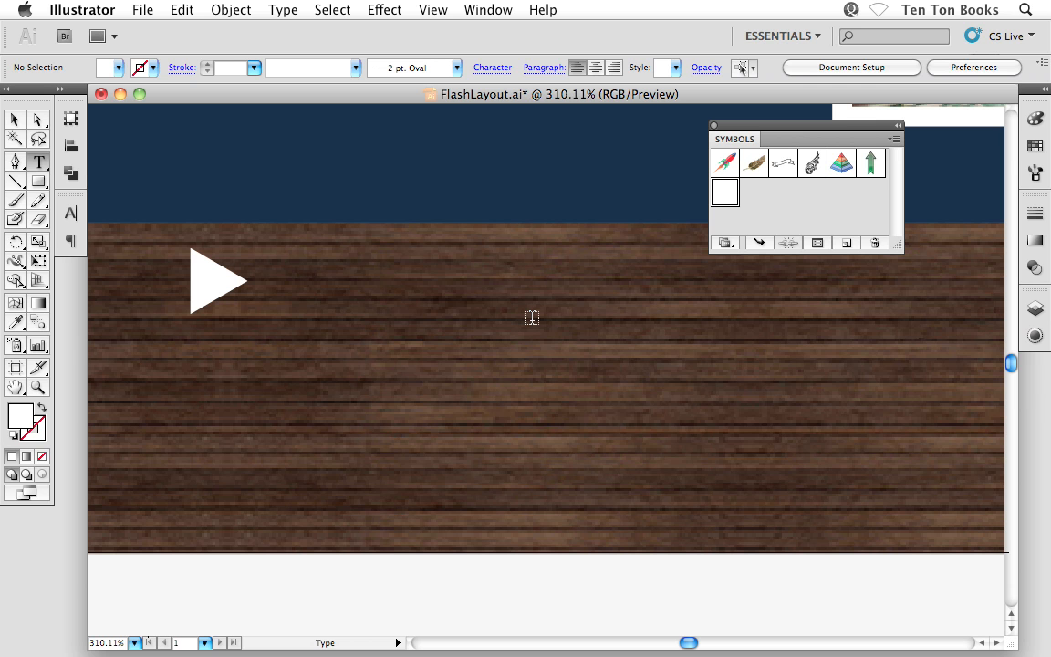
pyautogui.click(333, 288)
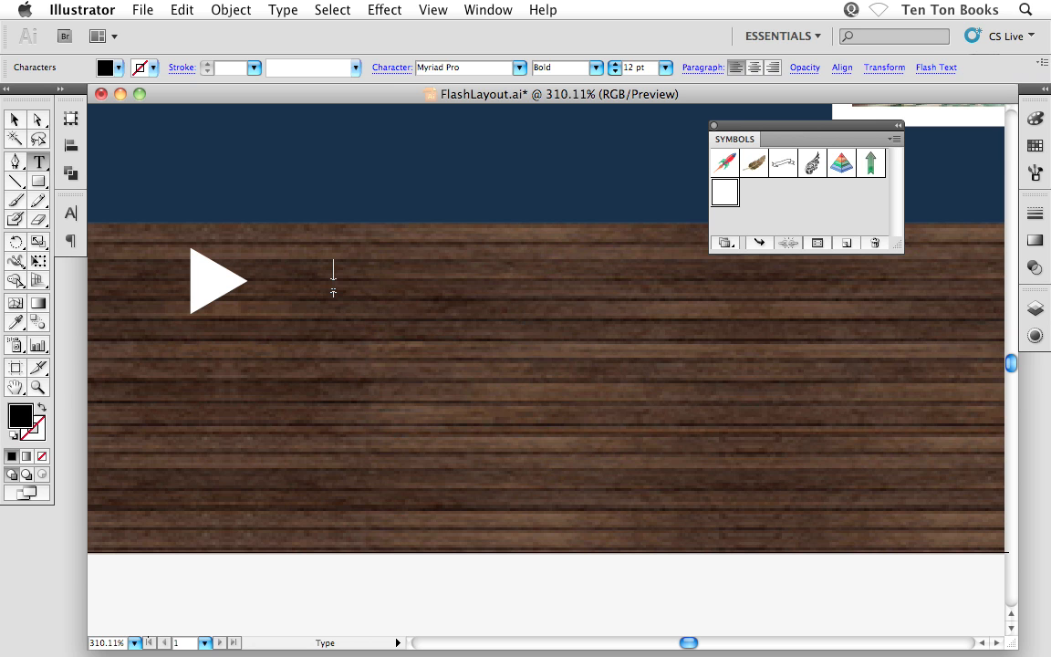
pyautogui.write('Purchase')
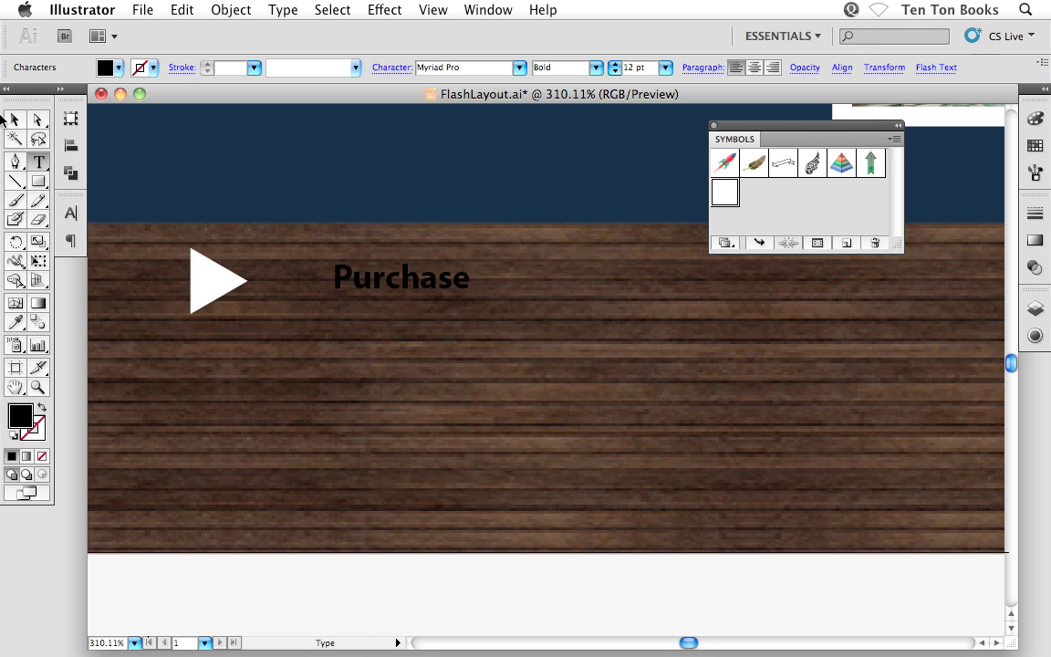
# - Set the "Purchase" text to 16 pt and fill it with white
pyautogui.click(13, 120)
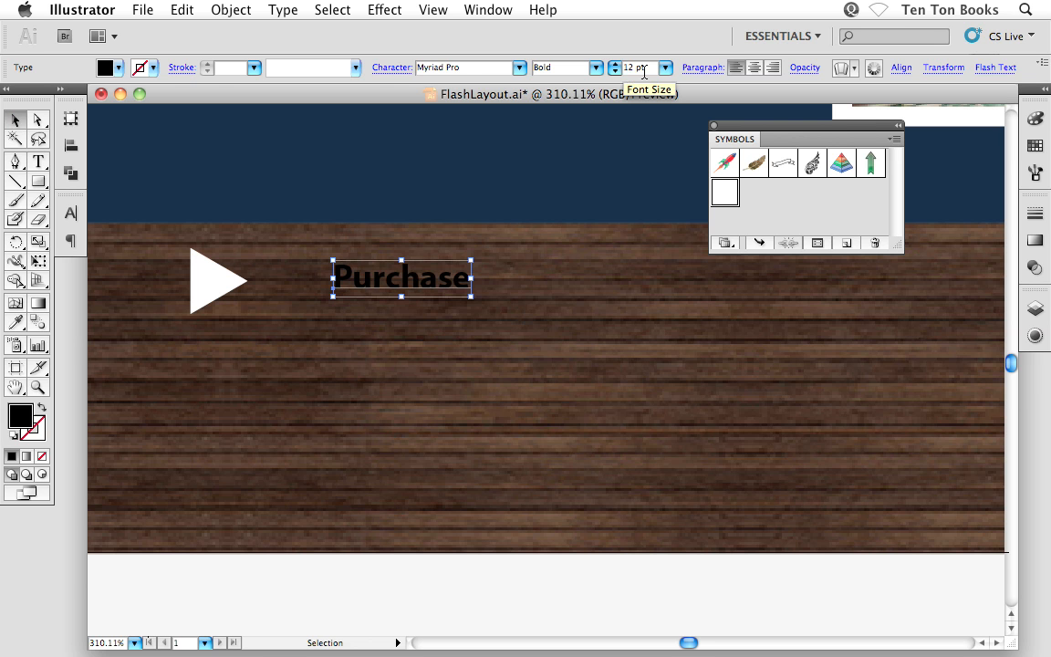
pyautogui.moveTo(649, 69); pyautogui.dragTo(619, 67)
pyautogui.write('1')
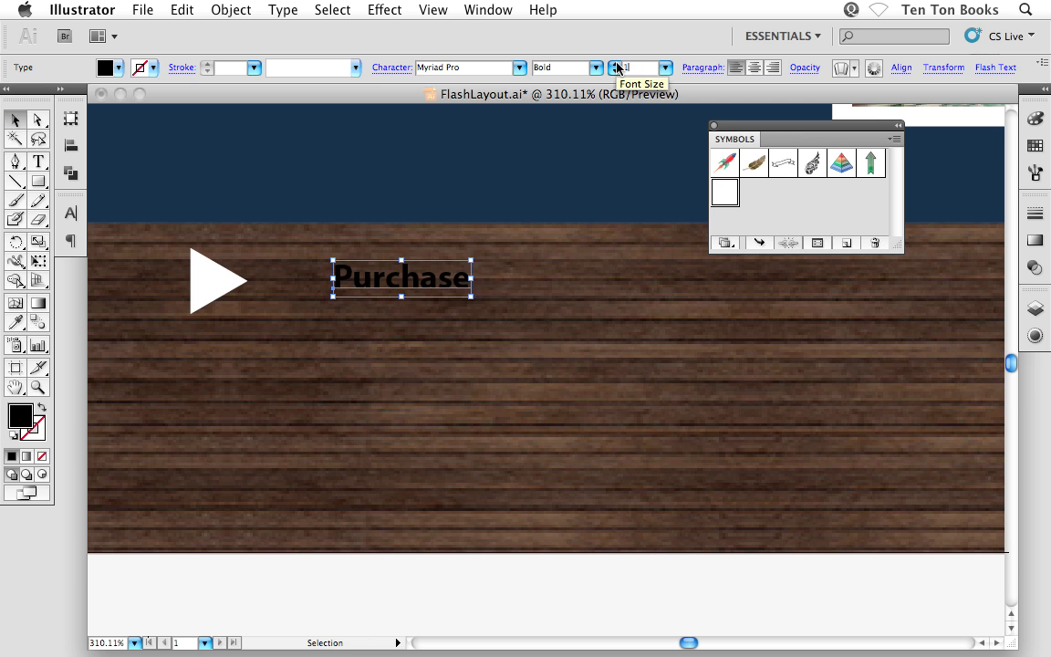
pyautogui.write('6')
pyautogui.press('Return')
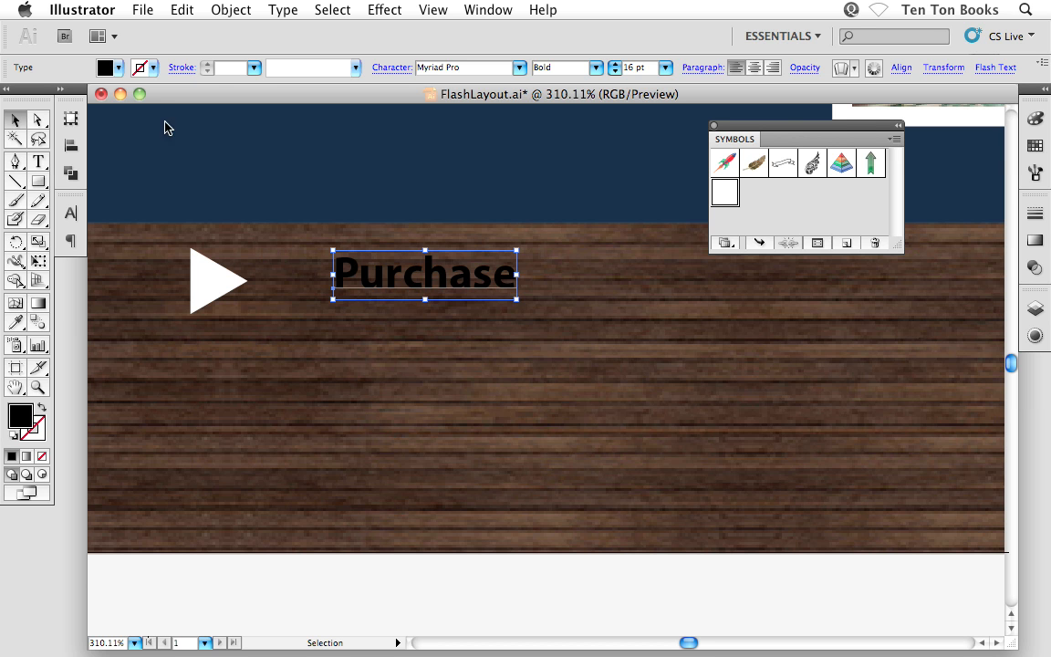
pyautogui.click(118, 67)
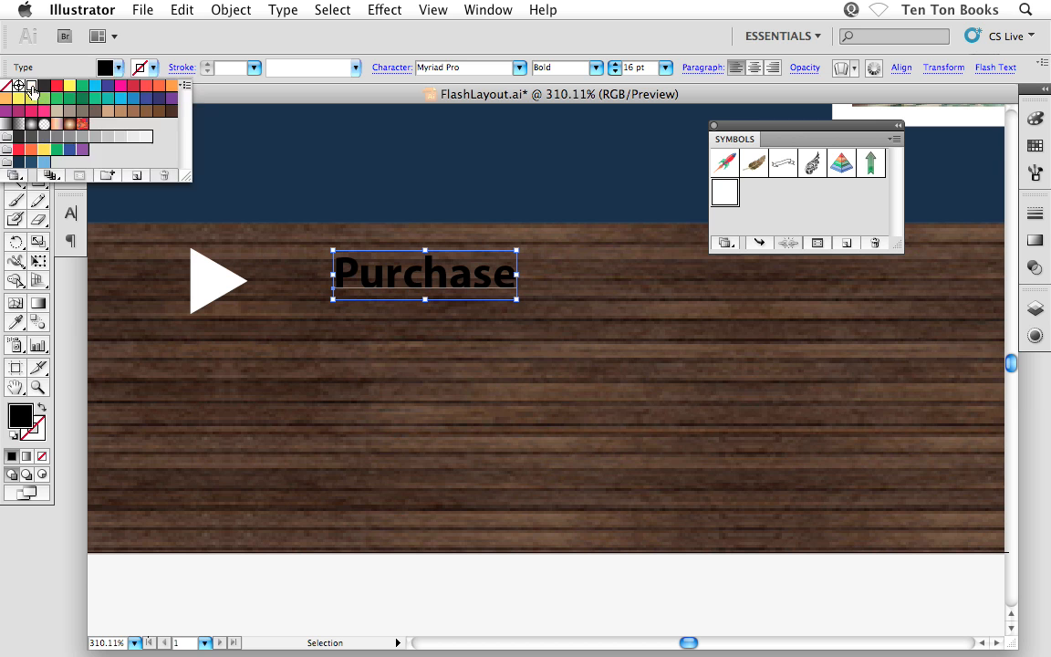
pyautogui.click(31, 85)
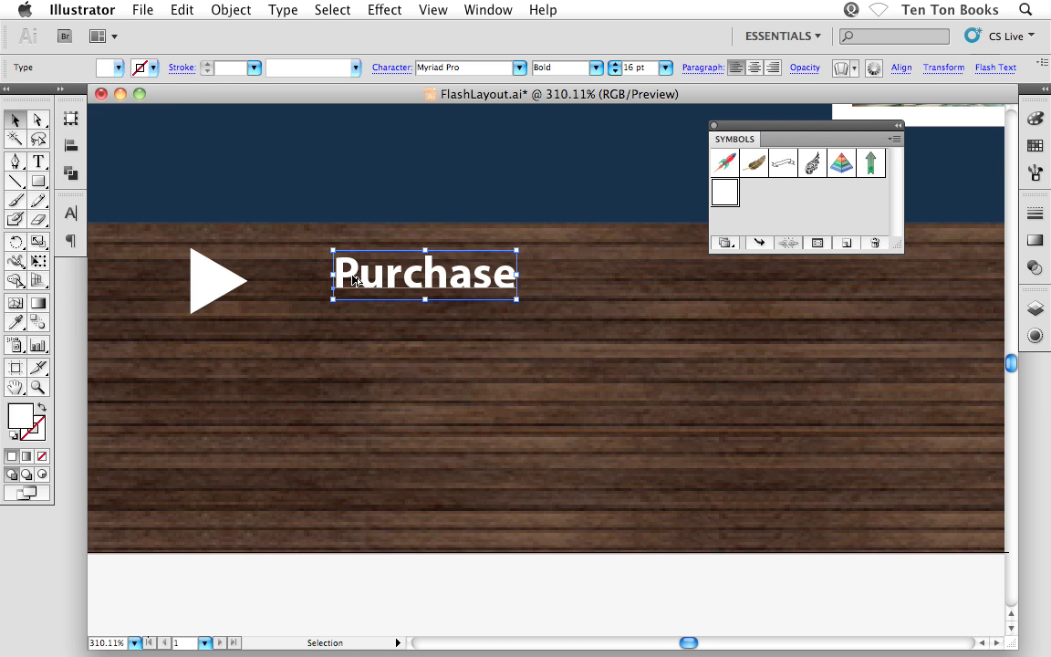
# - Duplicate the "Purchase" text below the original, set the copy to 9 pt and place it beneath the triangle
pyautogui.moveTo(352, 274); pyautogui.dragTo(258, 366)
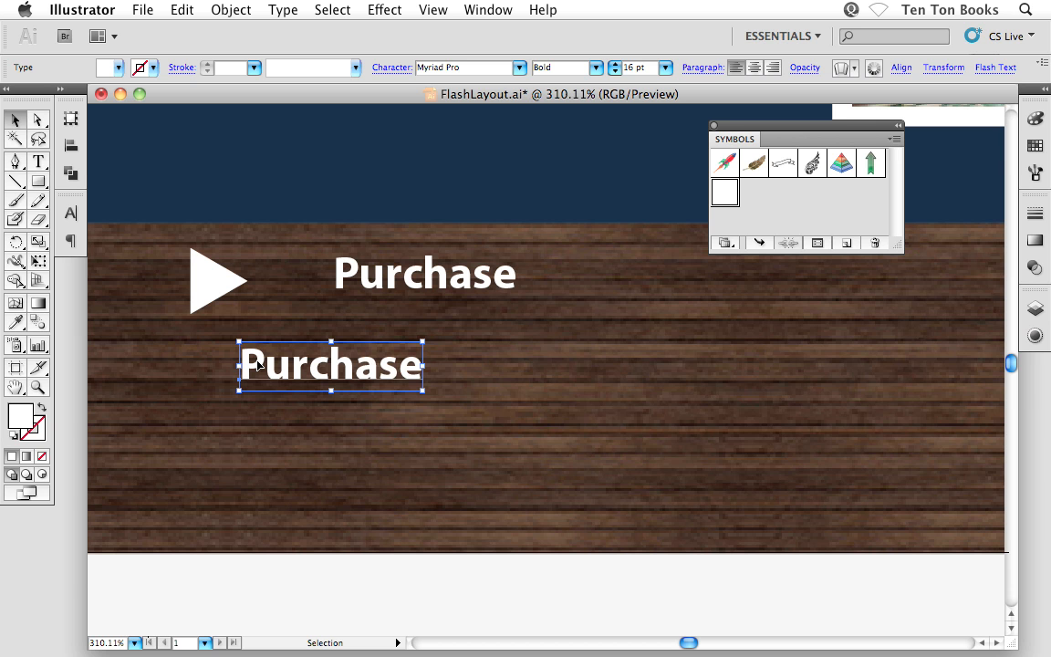
pyautogui.click(644, 68)
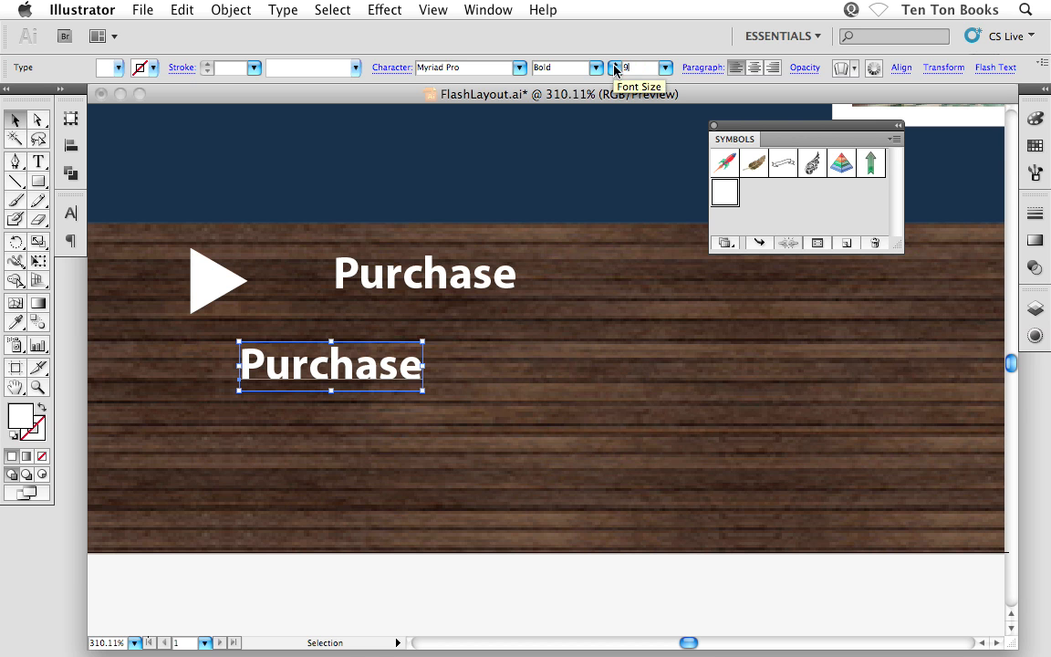
pyautogui.write('9')
pyautogui.press('Return')
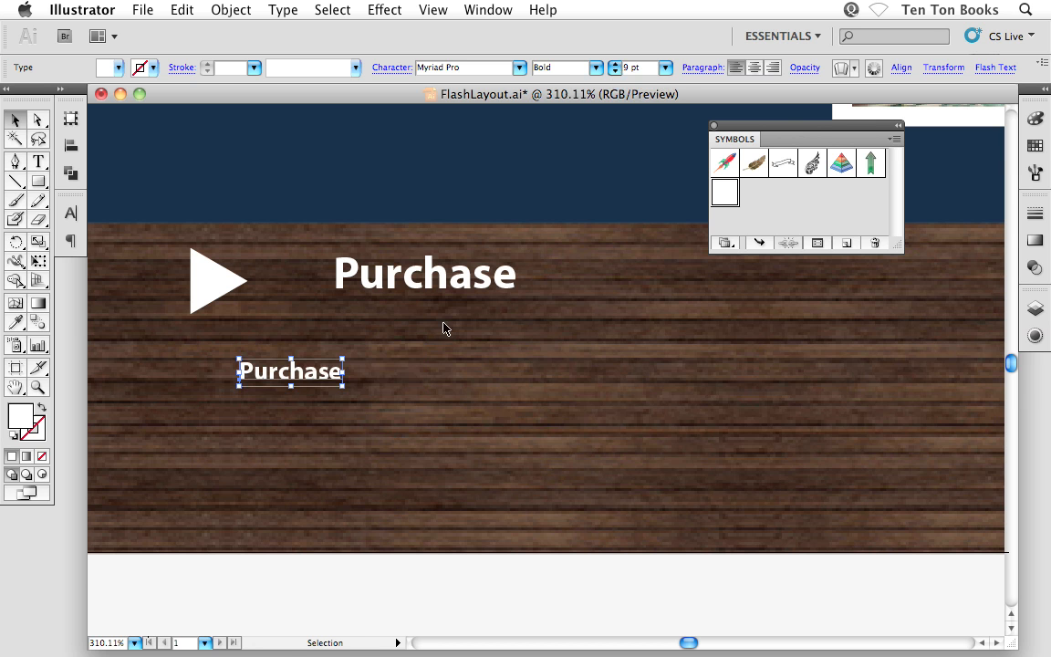
pyautogui.moveTo(273, 376); pyautogui.dragTo(264, 373)
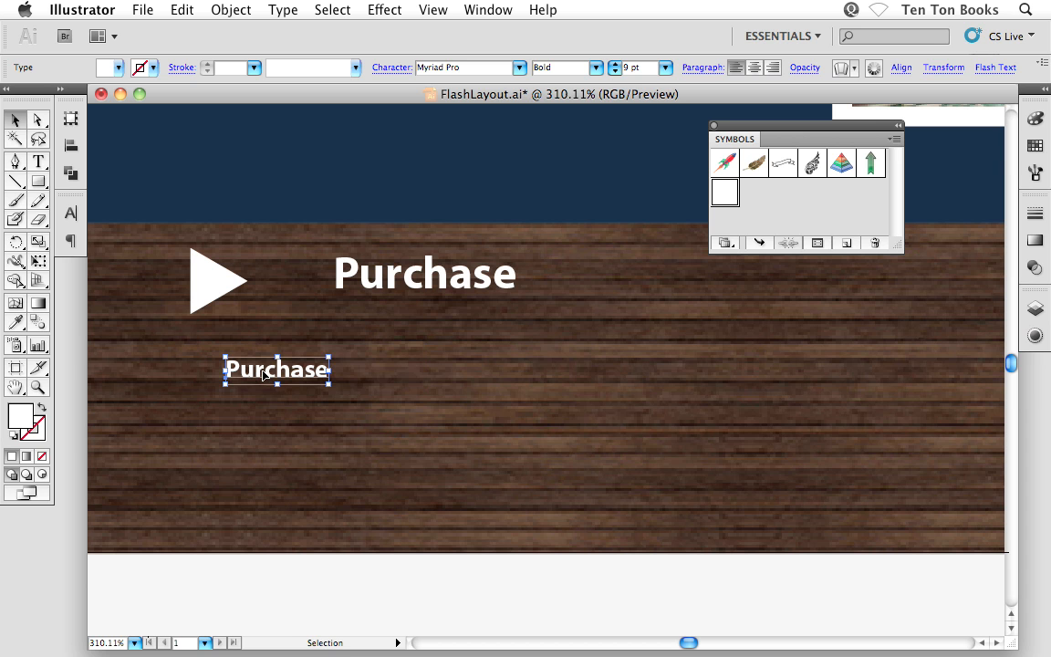
# - Replace the small copy's text with "Looking to purchase a new home? Discover a wealth of information," broken over three lines
pyautogui.doubleClick(264, 375)
pyautogui.doubleClick(301, 363)
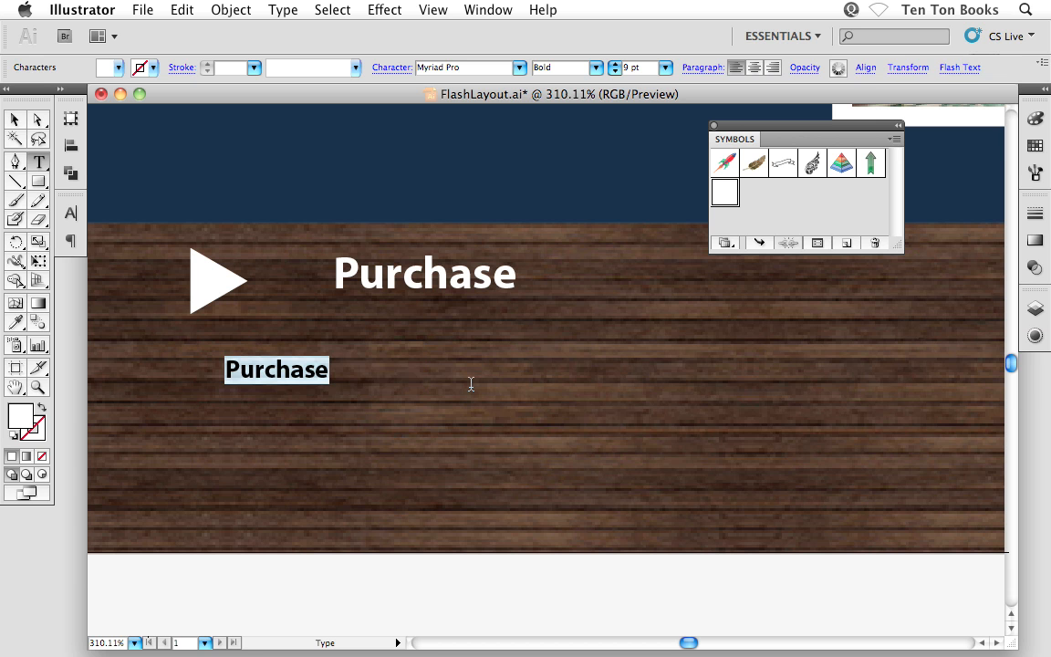
pyautogui.write('Looking to')
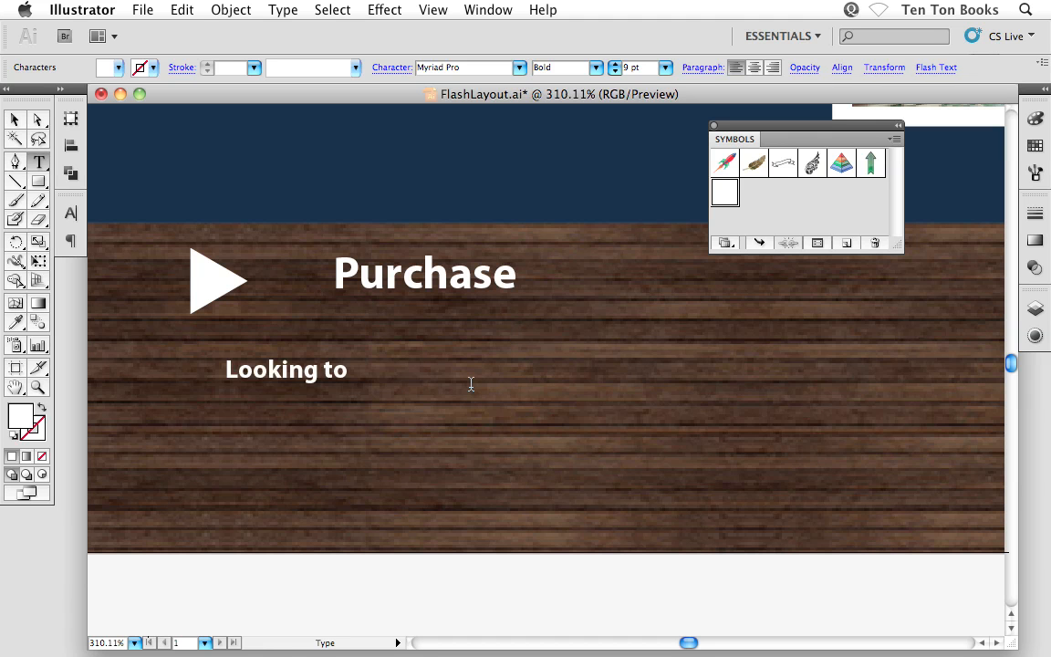
pyautogui.write(' purchase a new')
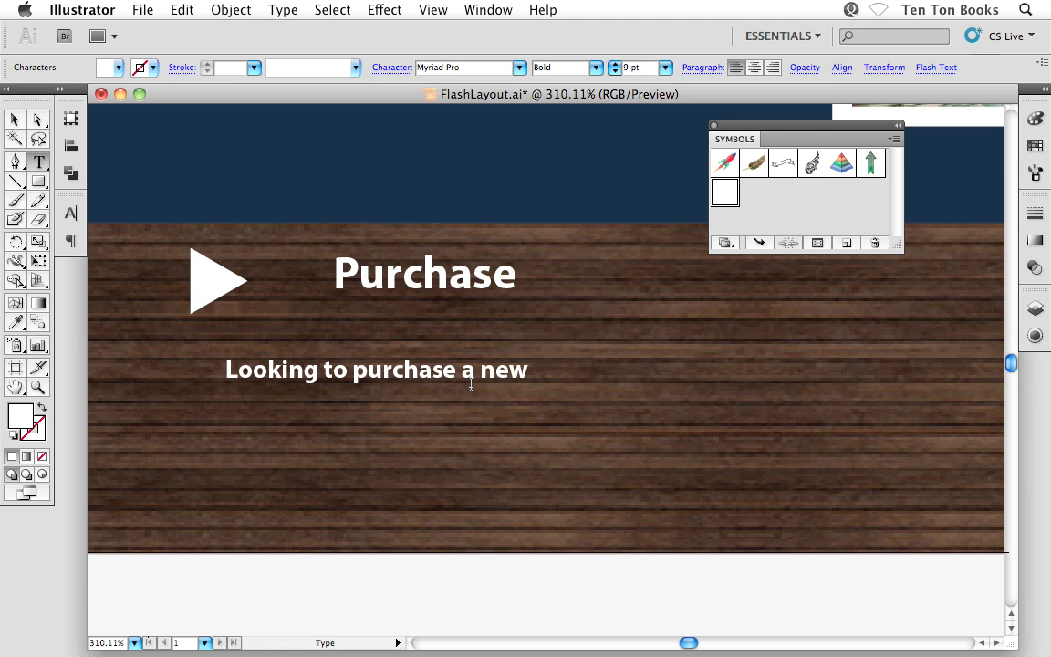
pyautogui.write(' home?')
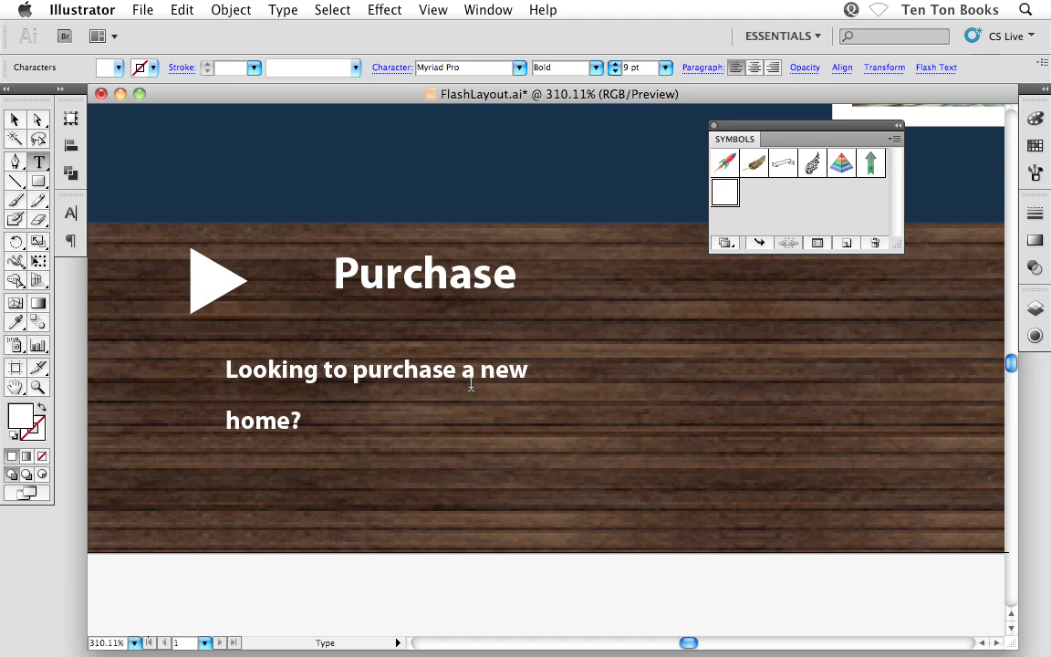
pyautogui.write(' Discover a wea')
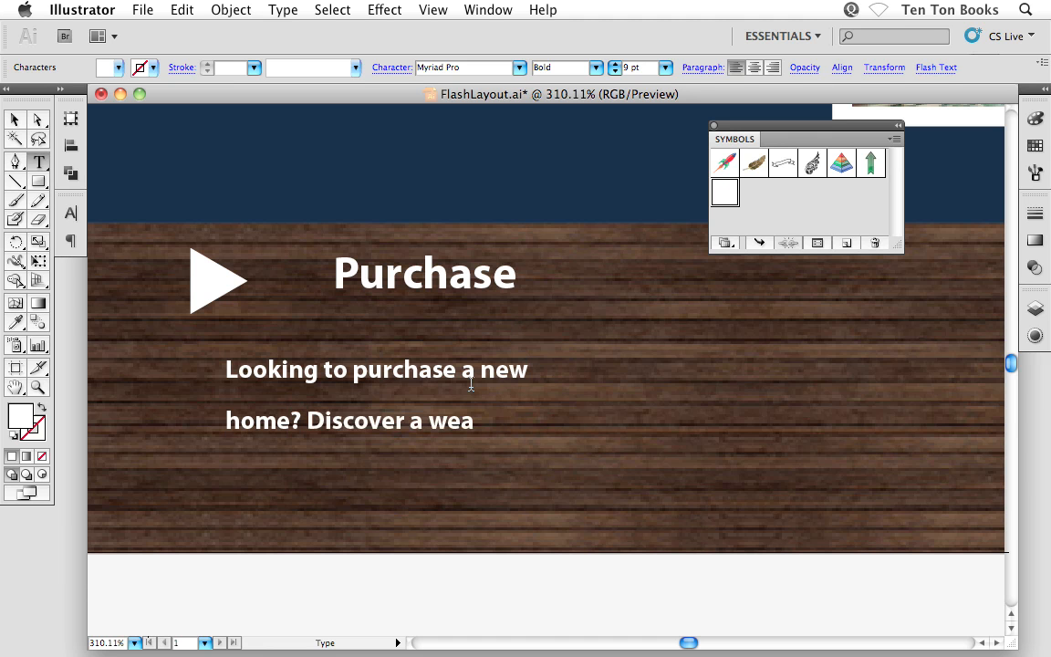
pyautogui.write('lth of')
pyautogui.press('Return')
pyautogui.write('information,')
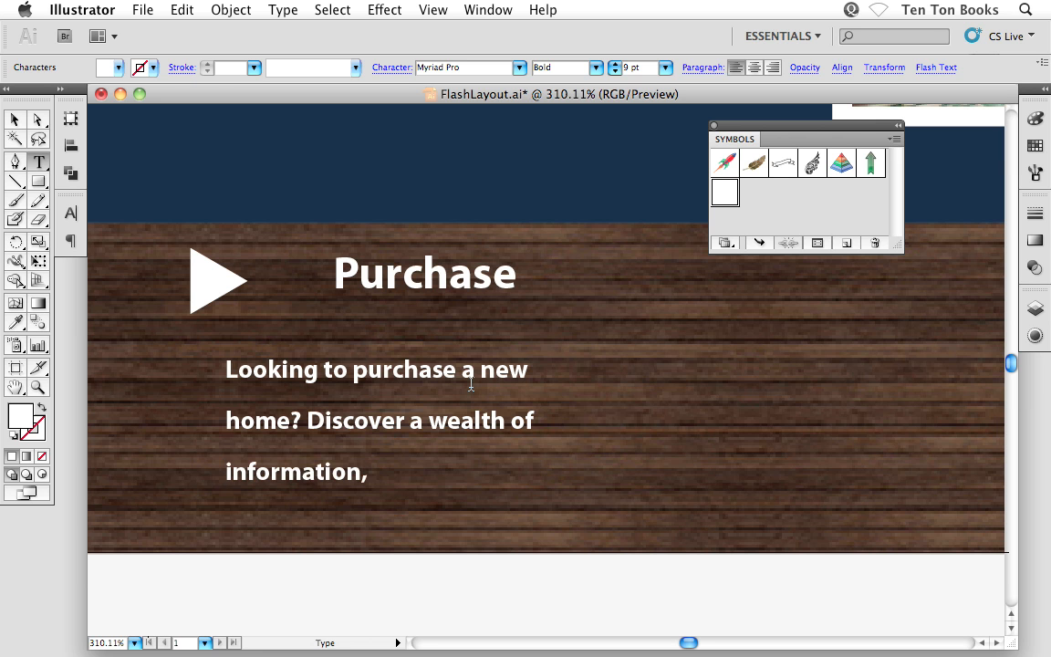
# - Complete the paragraph with "right at your fingertips!", putting "fingertips!" on a fourth line, and remove the comma after "information"
pyautogui.write(' right')
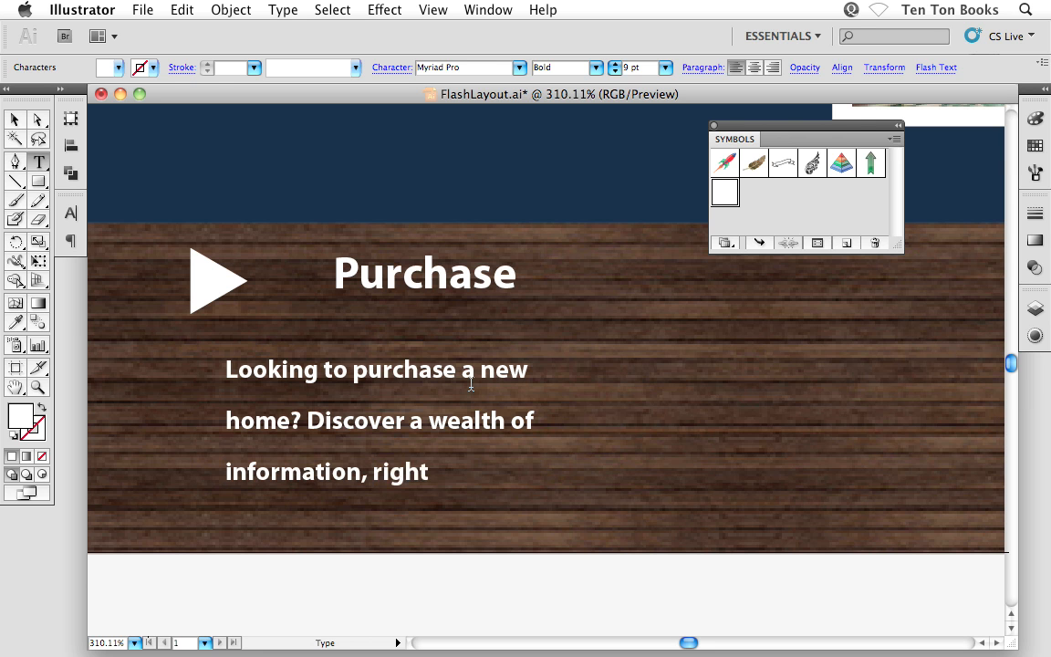
pyautogui.write(' at yoru')
pyautogui.press('BackSpace')
pyautogui.press('BackSpace')
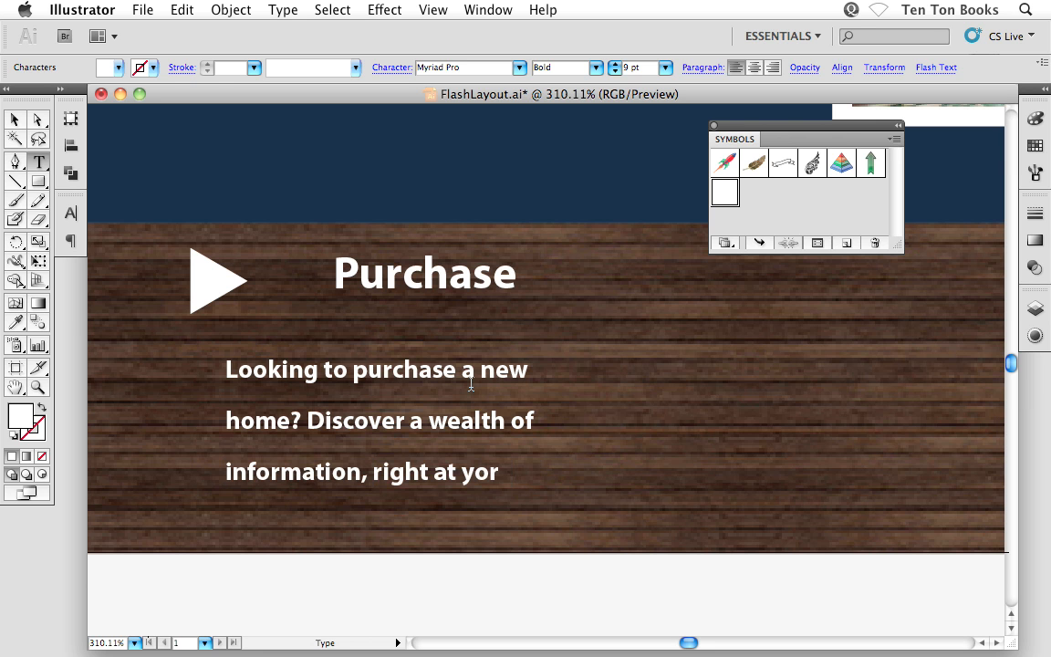
pyautogui.write('ur finger')
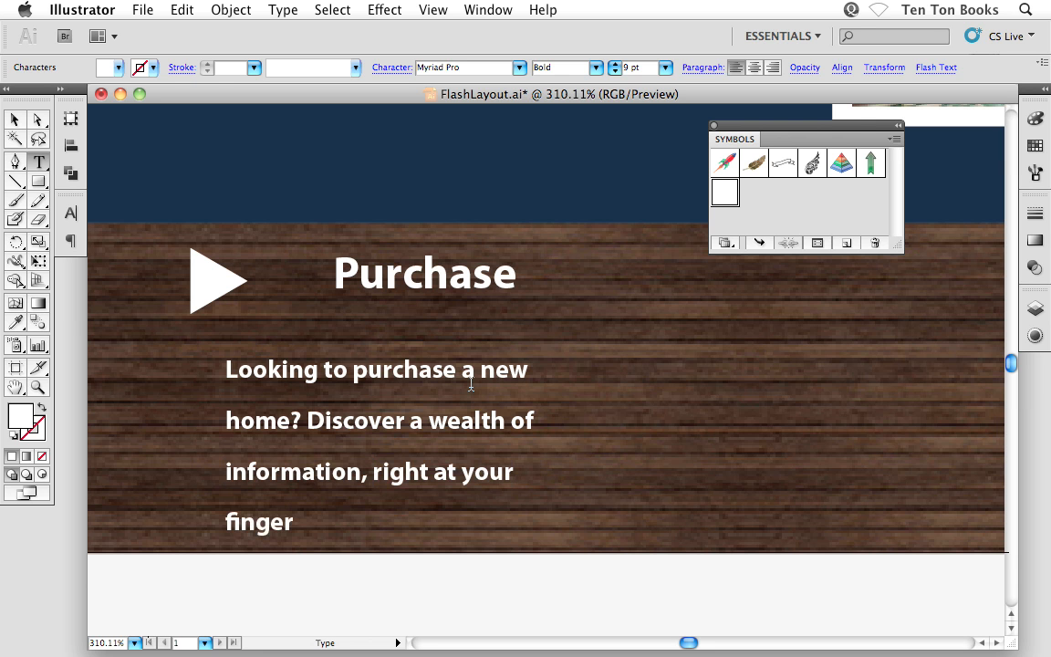
pyautogui.write('tips!')
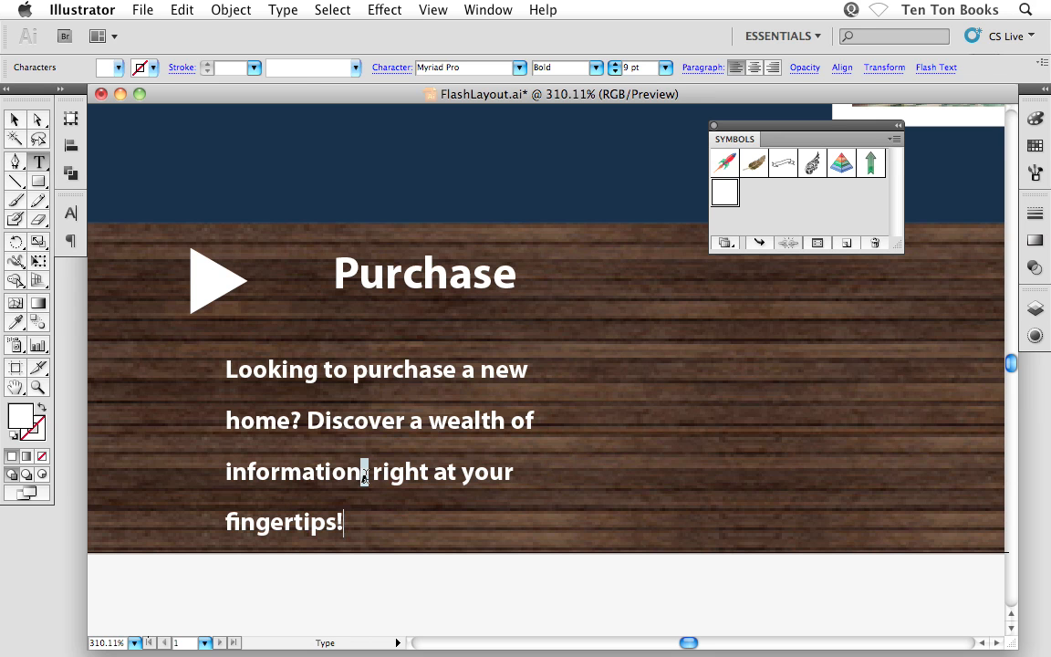
pyautogui.press('BackSpace')
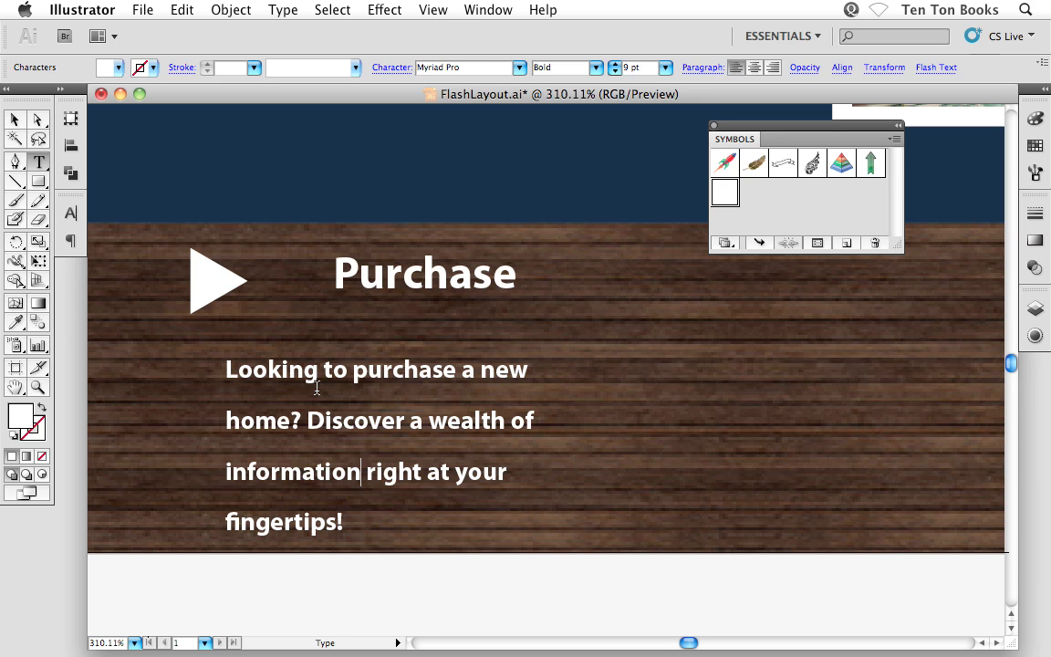
# - Set the paragraph's leading to Auto and position it just below the triangle, flush with the triangle's left edge
pyautogui.click(15, 119)
pyautogui.moveTo(298, 389); pyautogui.dragTo(345, 370)
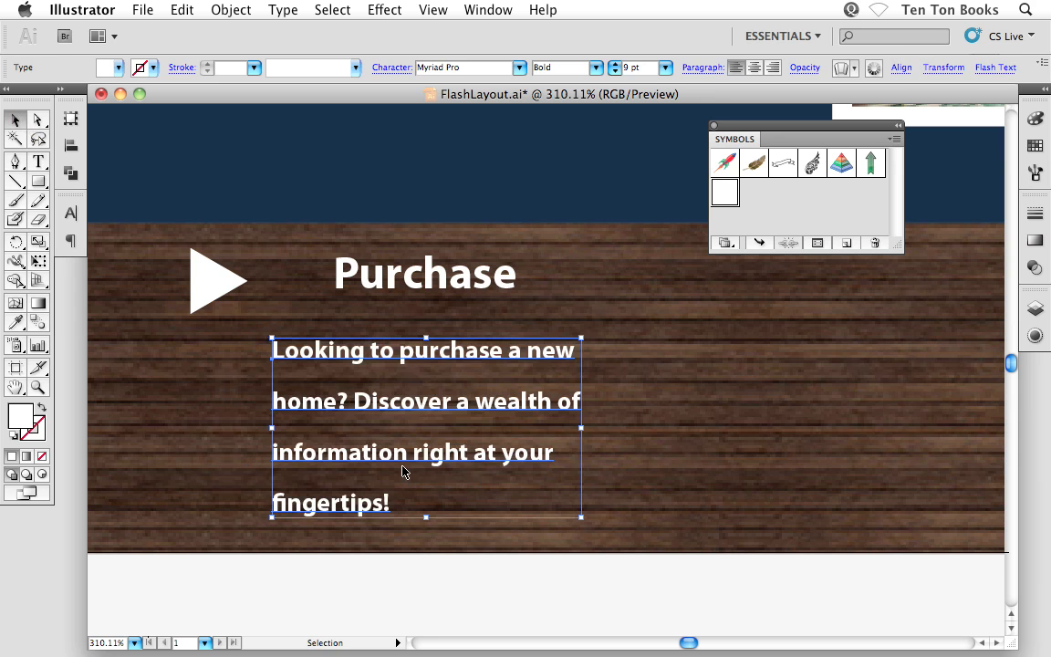
pyautogui.click(71, 212)
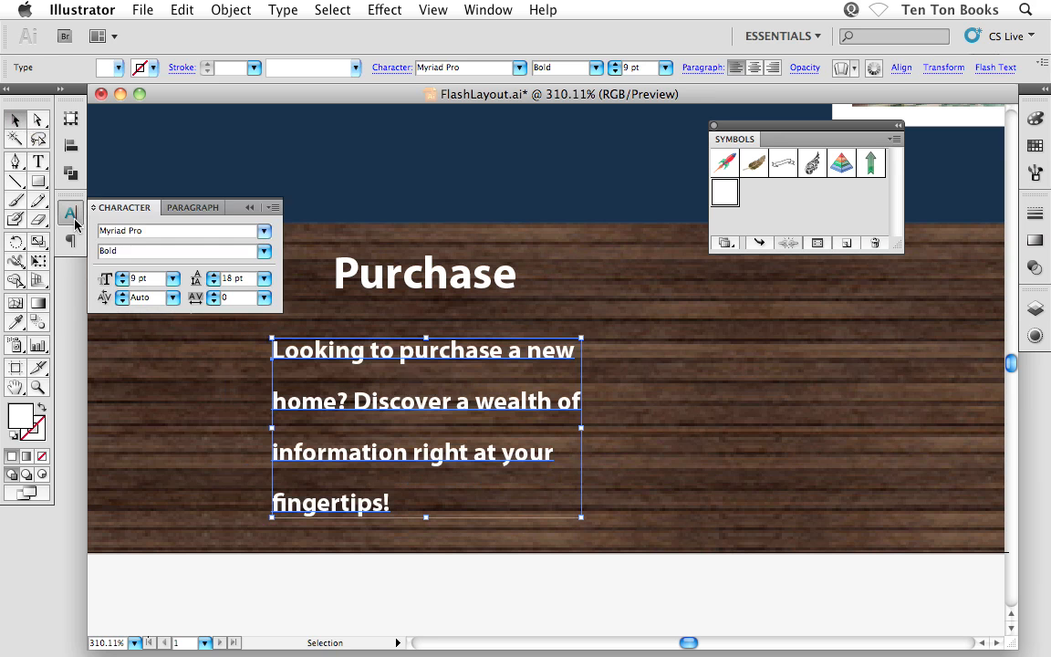
pyautogui.click(264, 280)
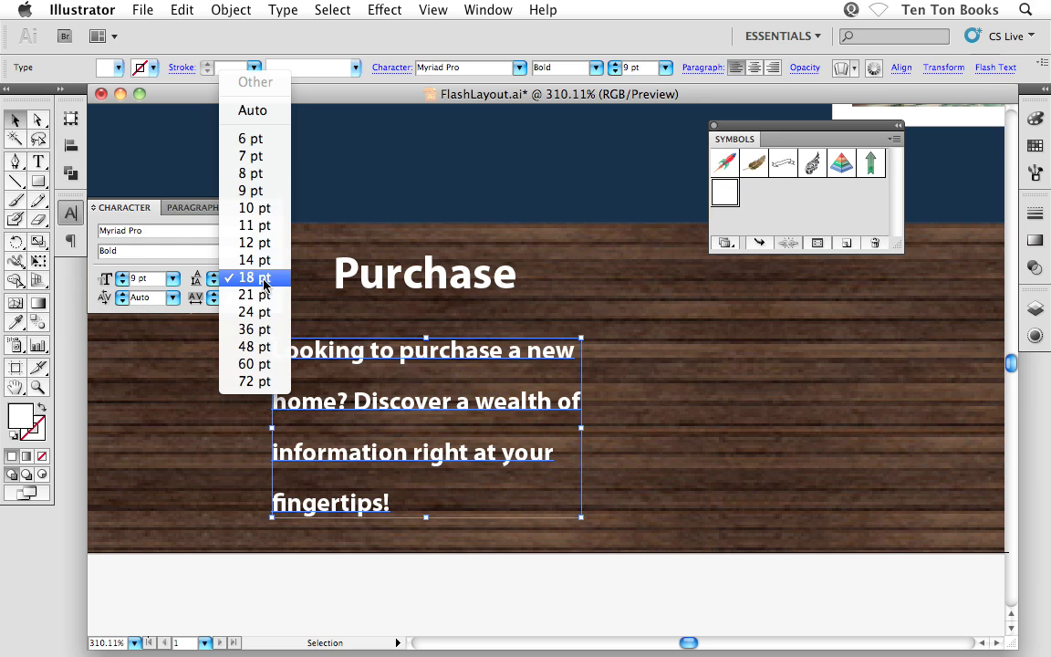
pyautogui.click(277, 117)
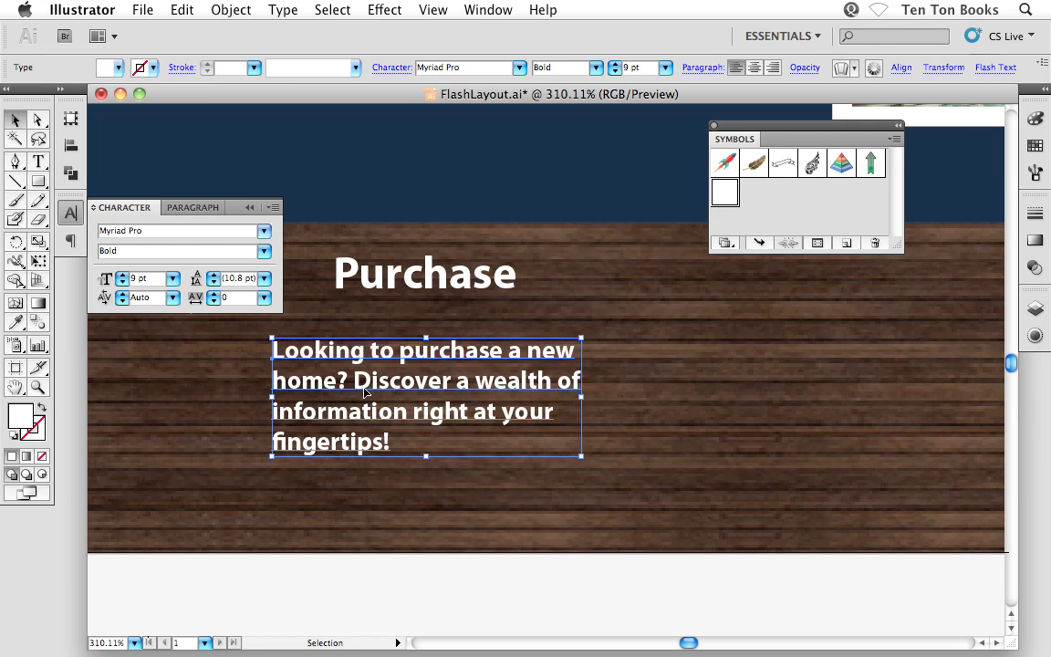
pyautogui.click(250, 208)
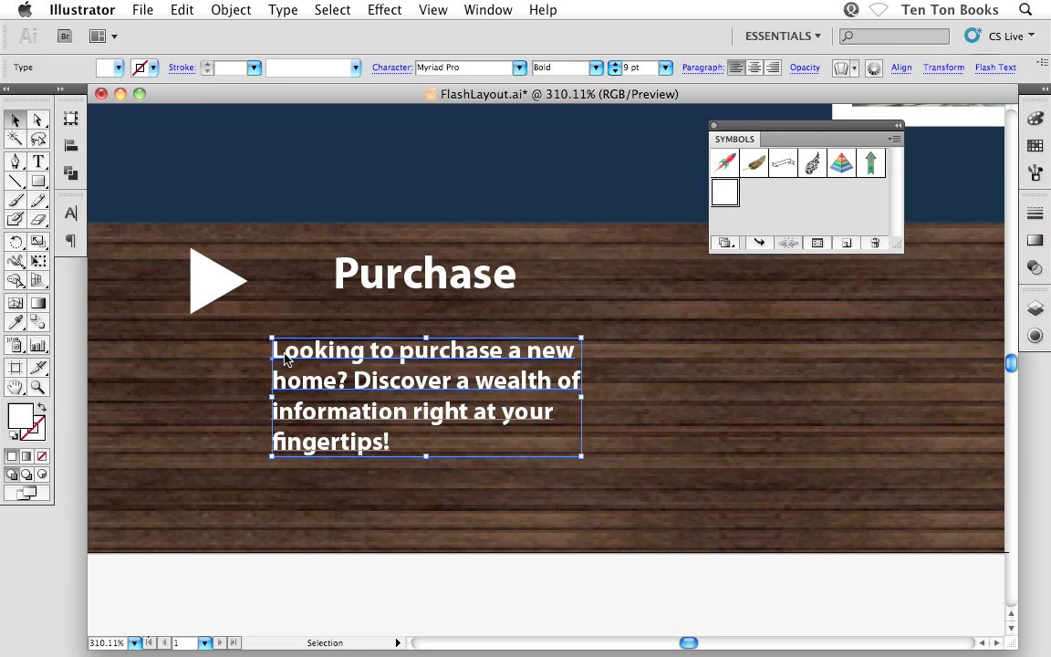
pyautogui.moveTo(284, 357); pyautogui.dragTo(204, 347)
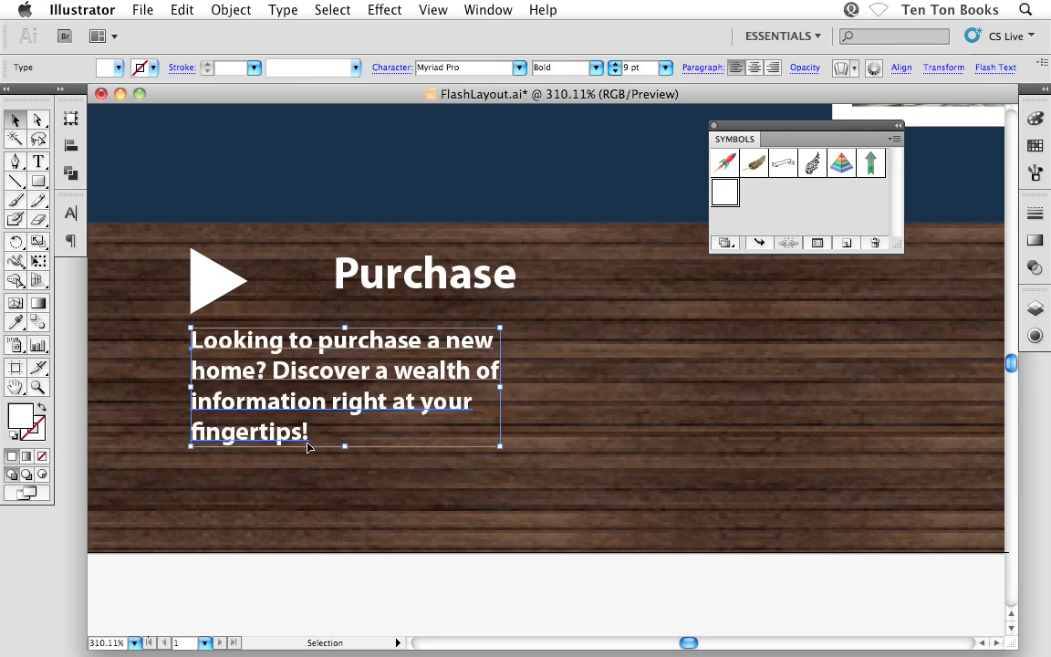
pyautogui.click(304, 493)
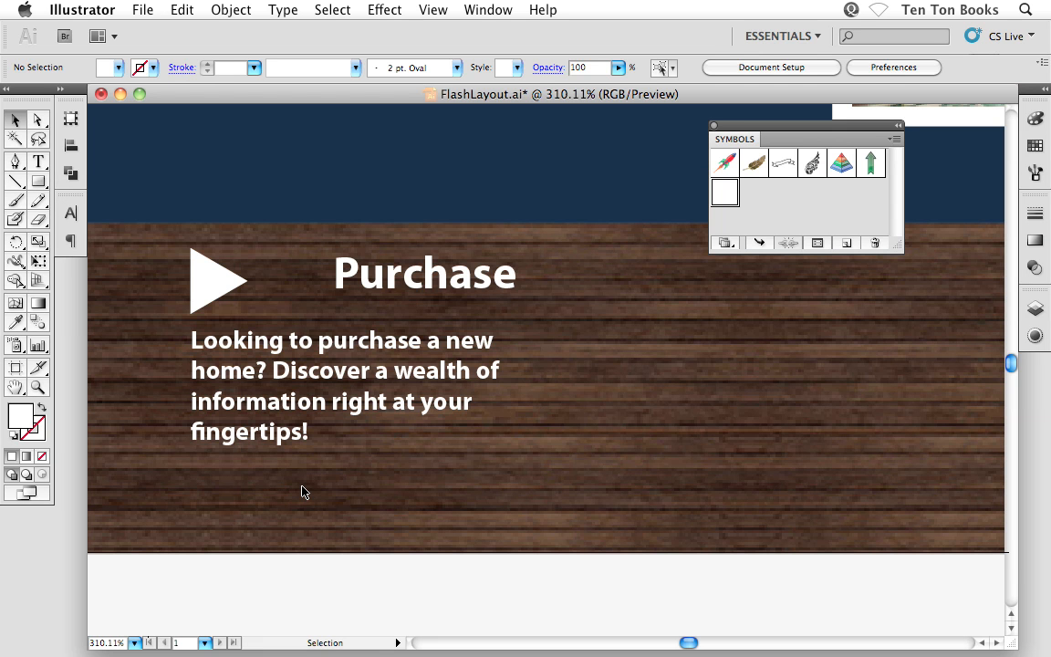
# - Duplicate the "Purchase" heading below the paragraph and set the copy's font size to 9 pt
pyautogui.click(384, 282)
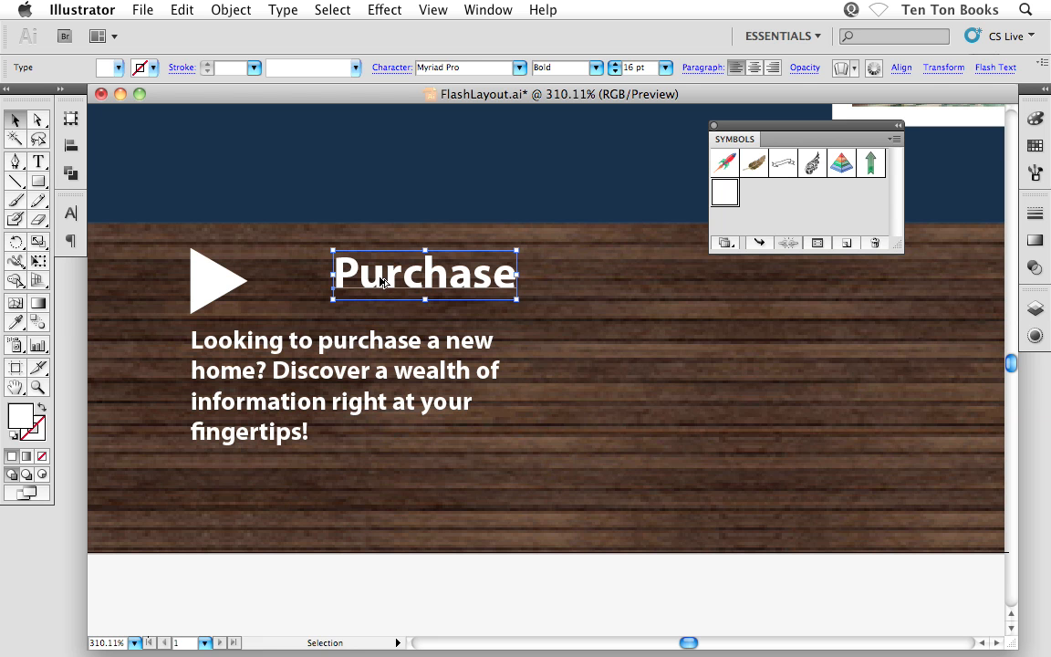
pyautogui.moveTo(383, 283); pyautogui.dragTo(295, 497)
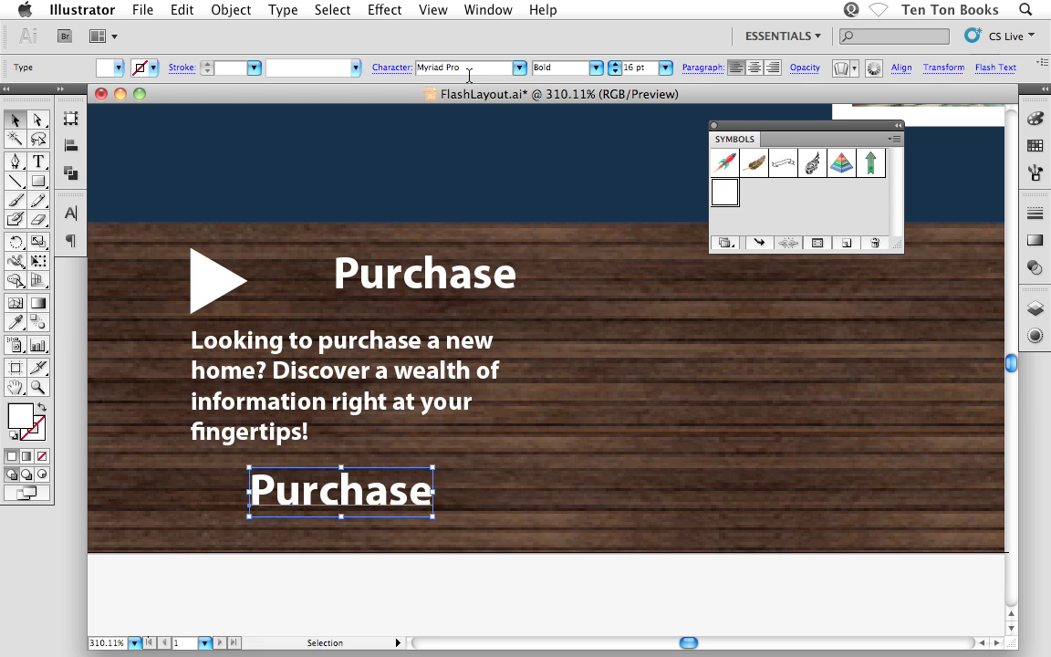
pyautogui.moveTo(655, 68); pyautogui.dragTo(605, 67)
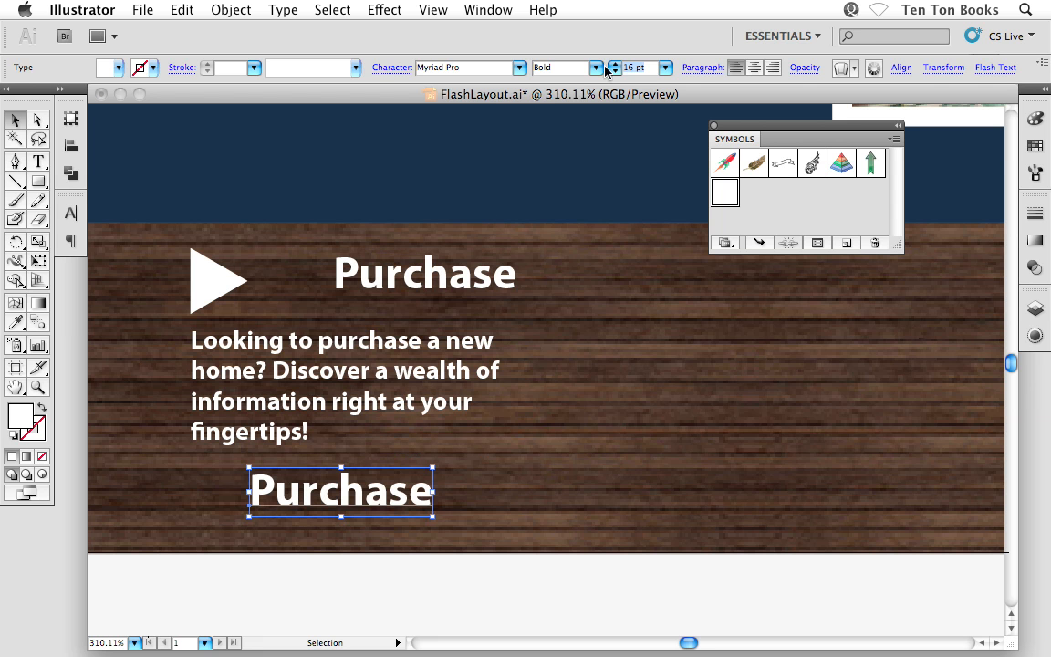
pyautogui.write('9')
pyautogui.press('Return')
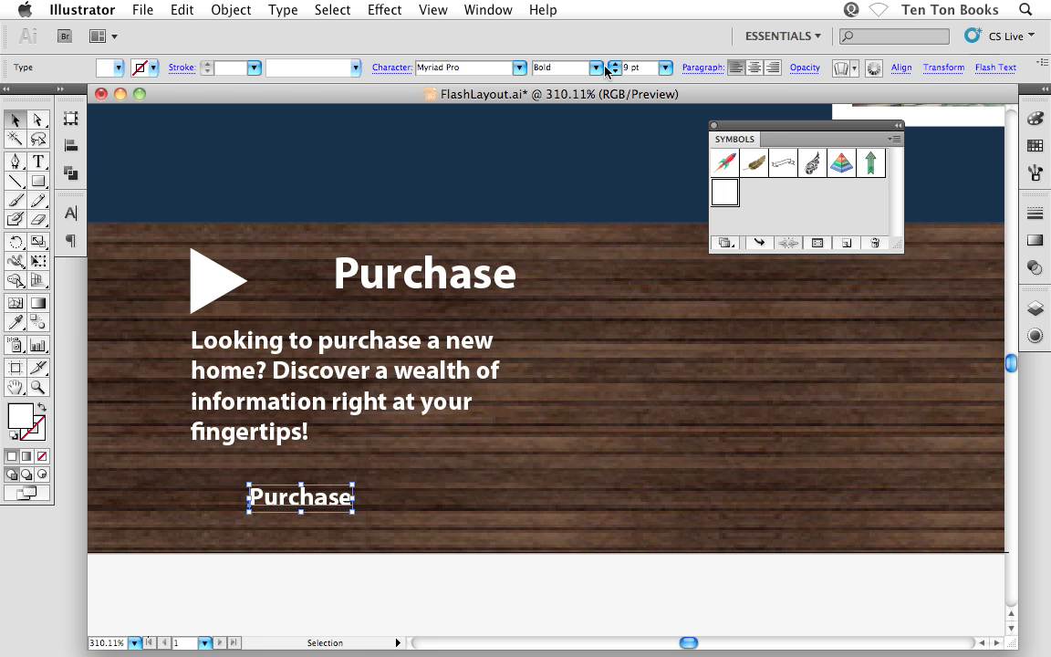
# - Replace the small copy's text with "Learn More" and shift it slightly to the left below the paragraph
pyautogui.doubleClick(304, 499)
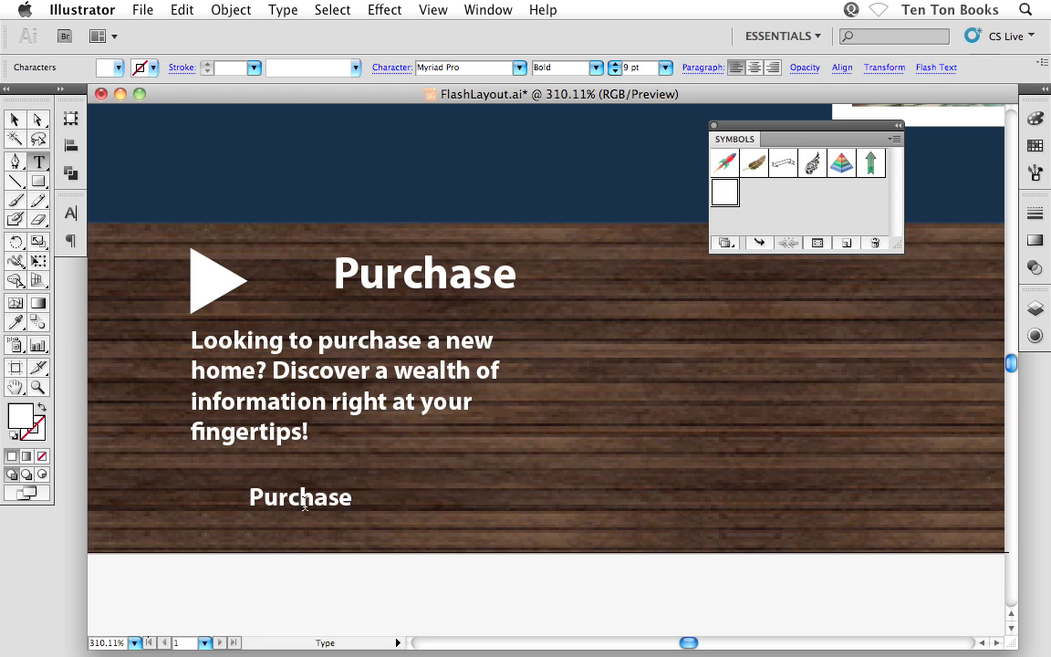
pyautogui.doubleClick(305, 505)
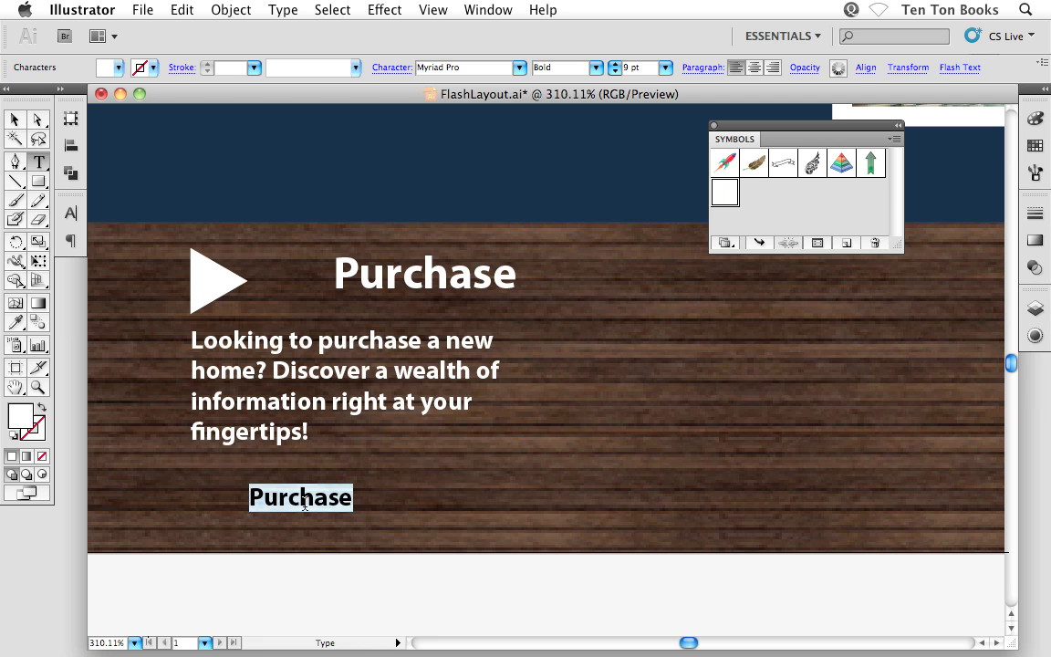
pyautogui.write('Learn')
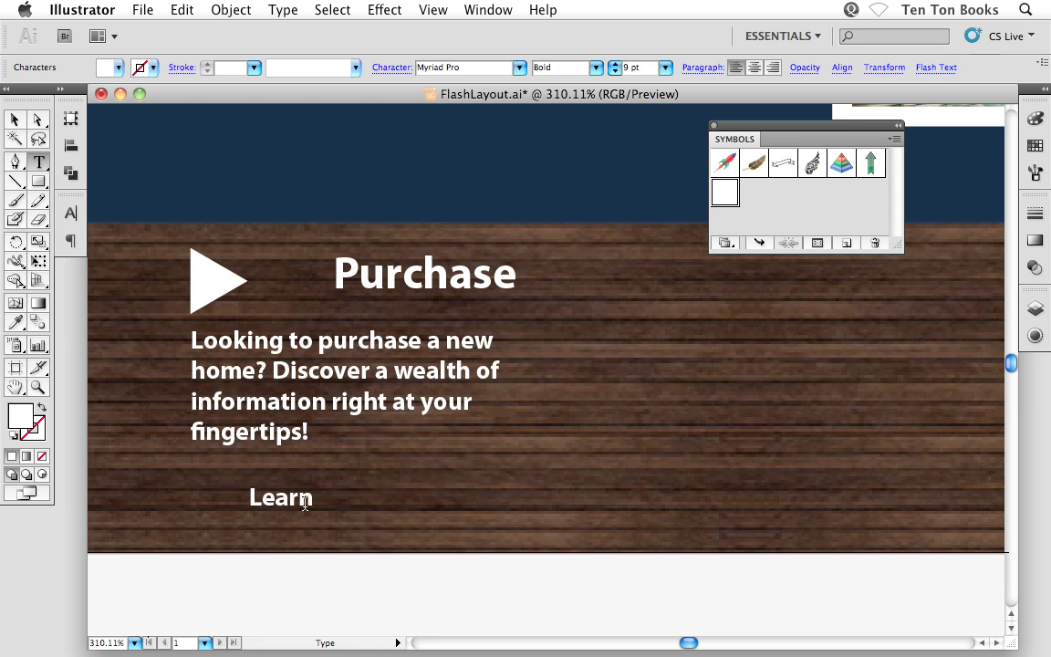
pyautogui.write(' More')
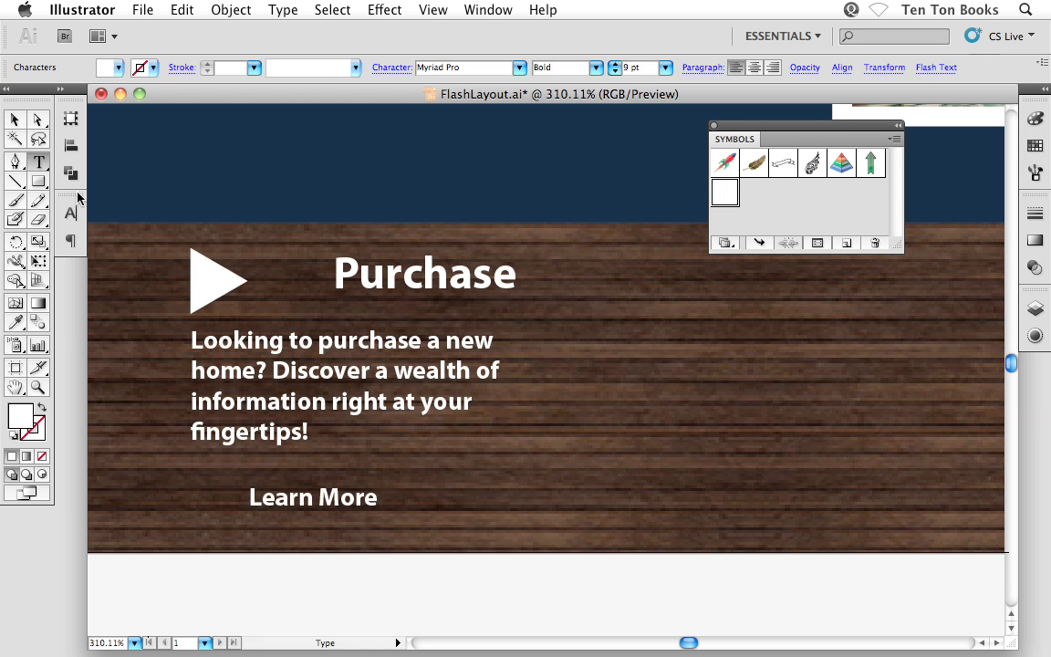
pyautogui.click(16, 121)
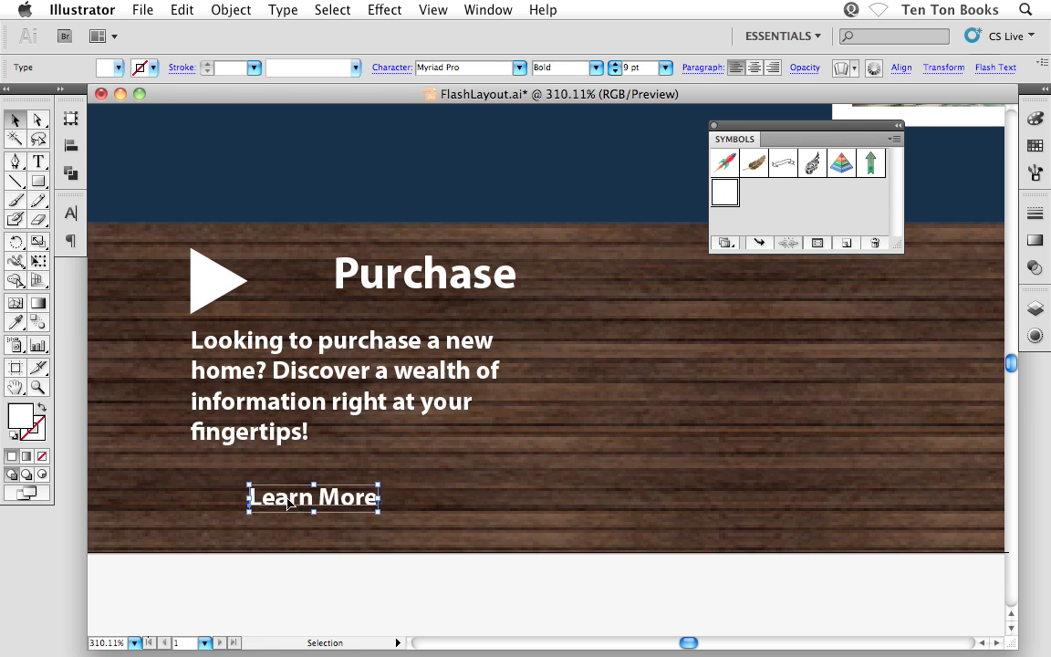
pyautogui.moveTo(292, 502); pyautogui.dragTo(282, 500)
pyautogui.click(399, 574)
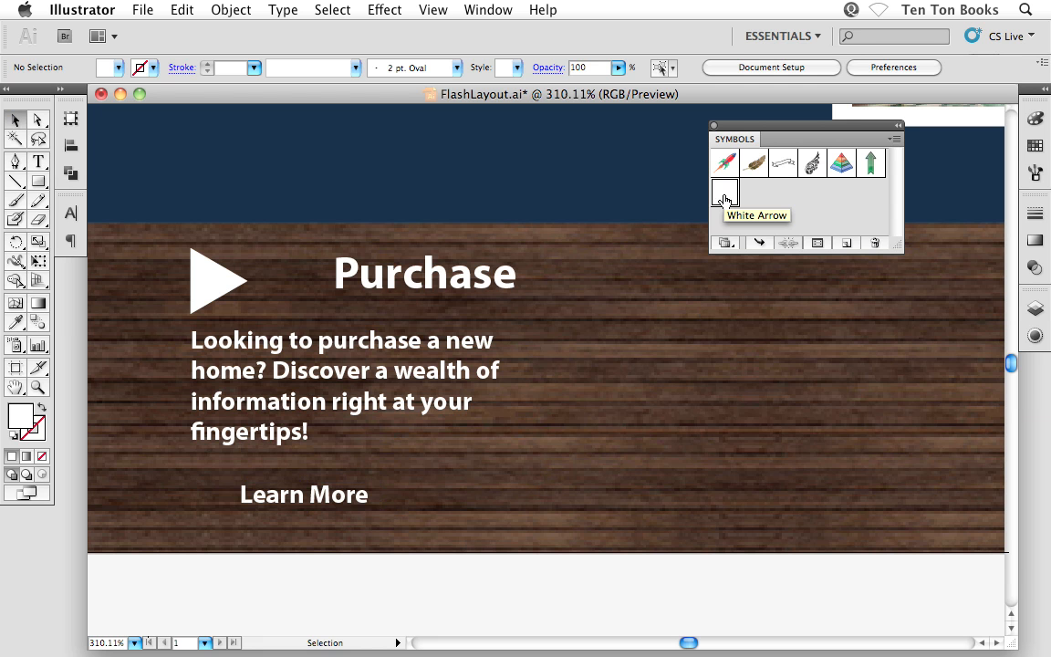
# - Place a White Arrow symbol instance just to the right of "Learn More" and scale it down slightly
pyautogui.moveTo(723, 195); pyautogui.dragTo(411, 494)
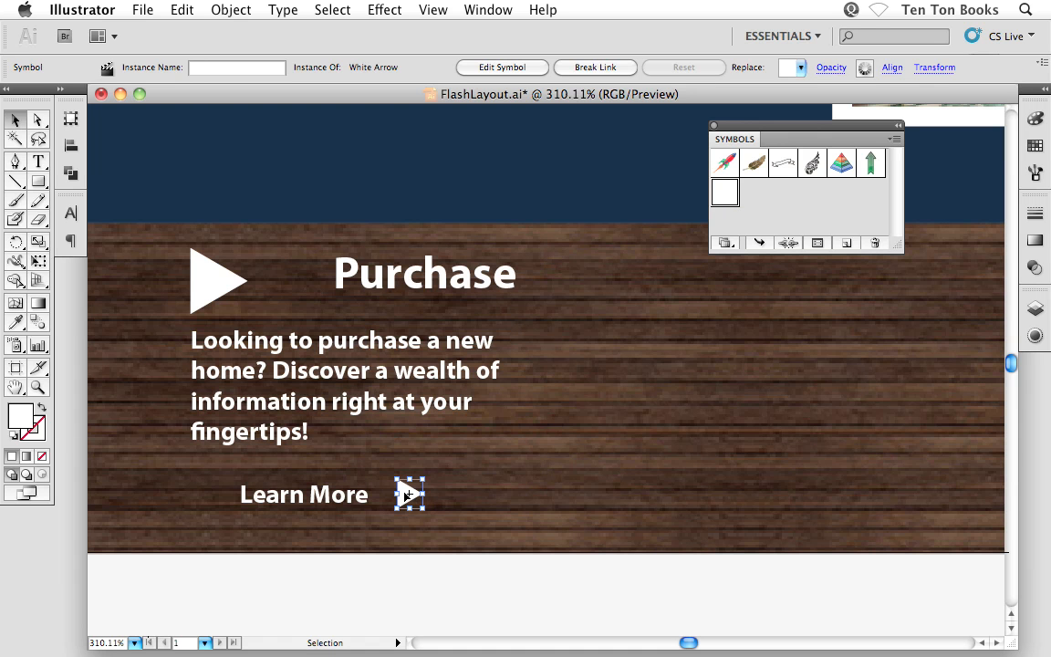
pyautogui.moveTo(397, 509); pyautogui.dragTo(399, 505)
pyautogui.click(375, 586)
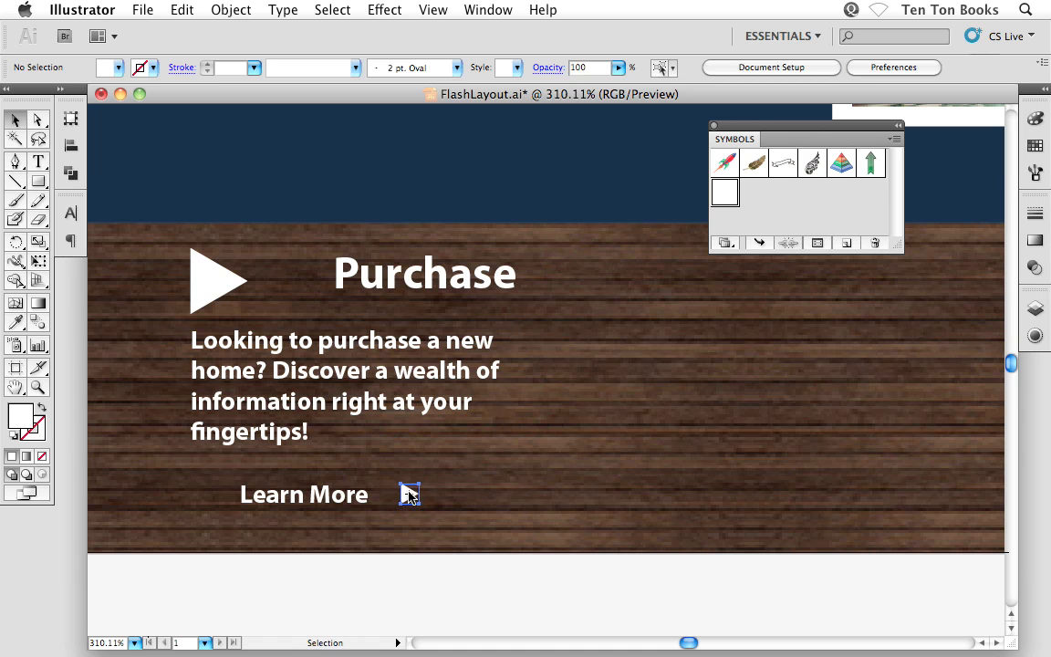
pyautogui.click(405, 495)
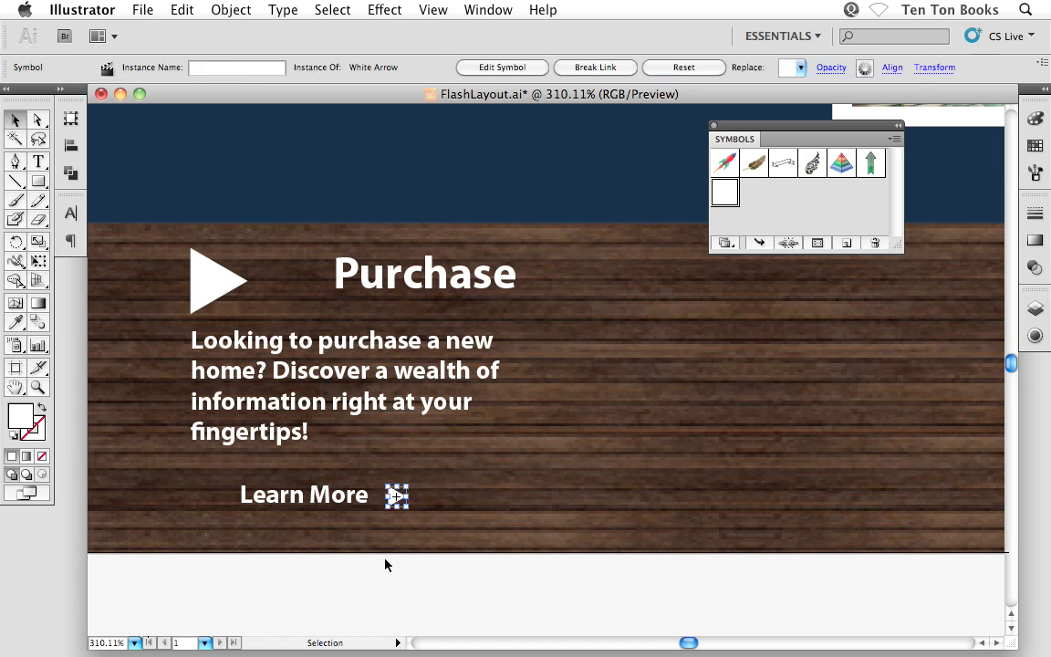
pyautogui.click(375, 585)
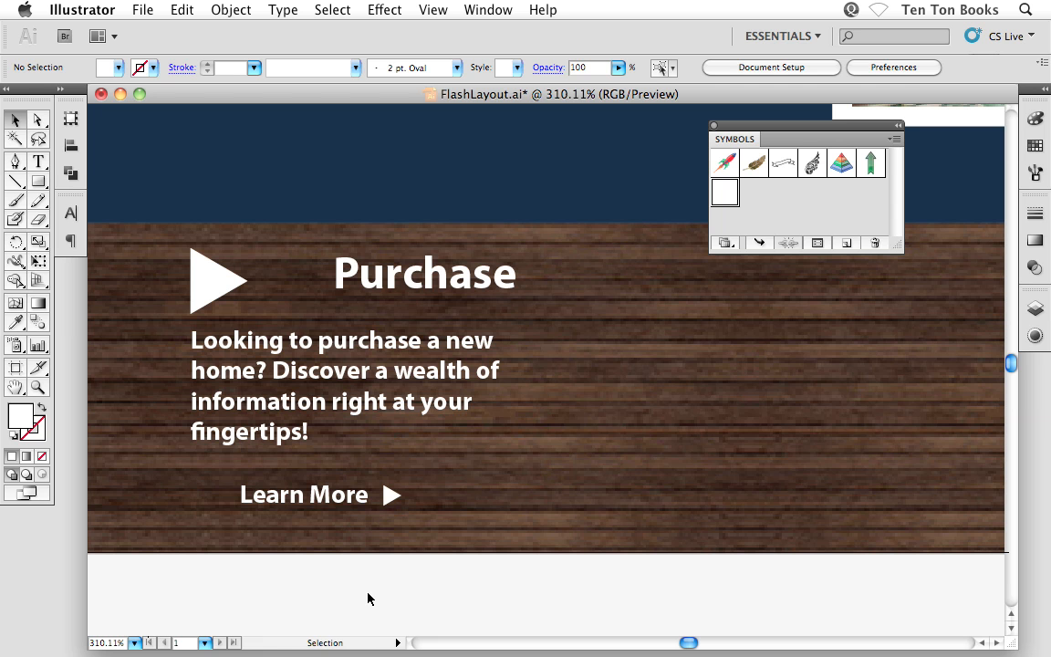
# - Draw a rectangle about 65 by 14 px around "Learn More" and its arrow, and fill it with the light blue swatch
pyautogui.press('m')
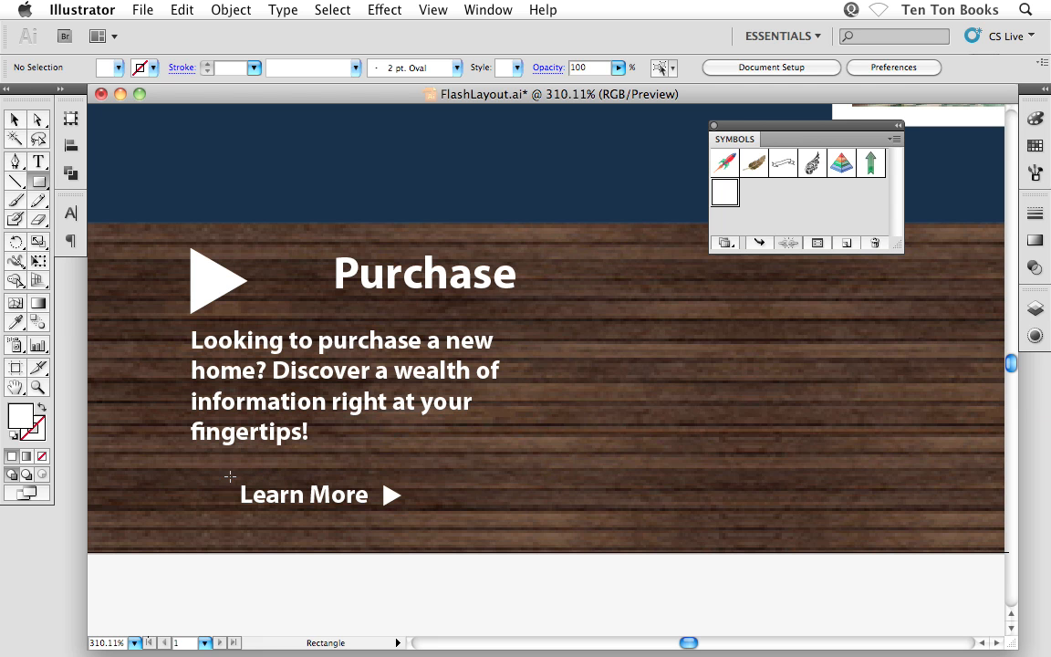
pyautogui.moveTo(229, 477)
pyautogui.mouseDown()
pyautogui.moveTo(293, 511)
pyautogui.moveTo(414, 514)
pyautogui.mouseUp()
pyautogui.press('v')
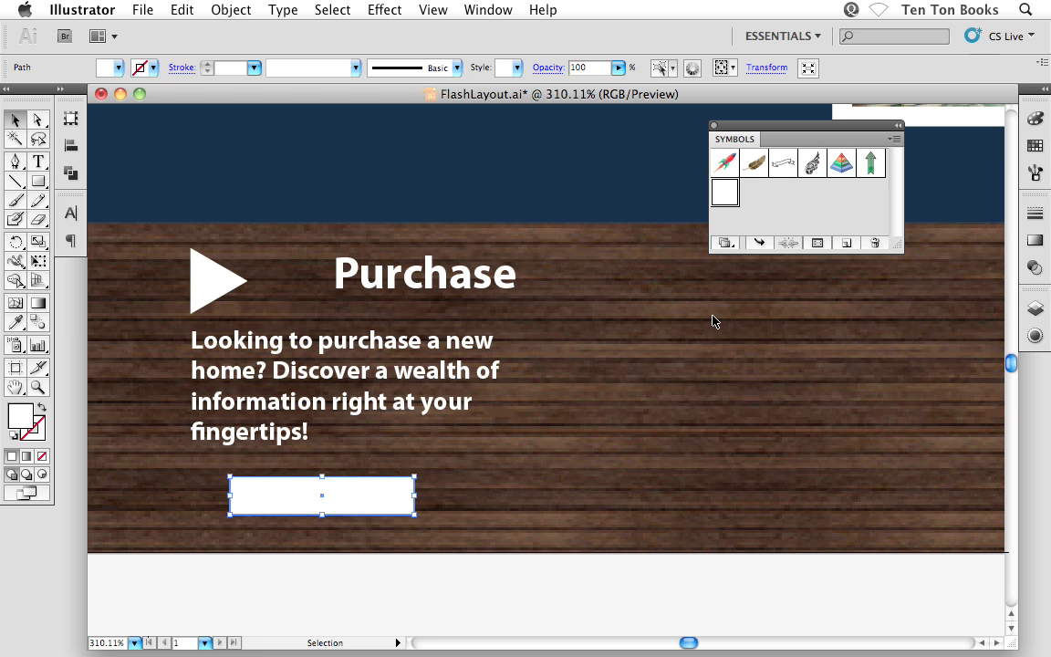
pyautogui.click(1034, 145)
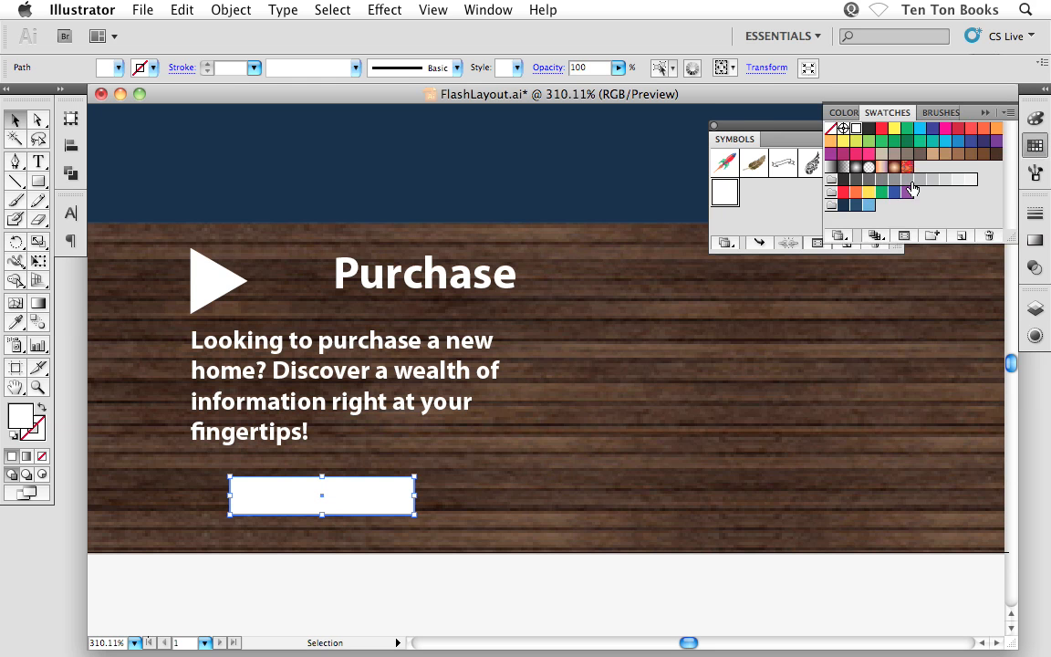
pyautogui.click(867, 205)
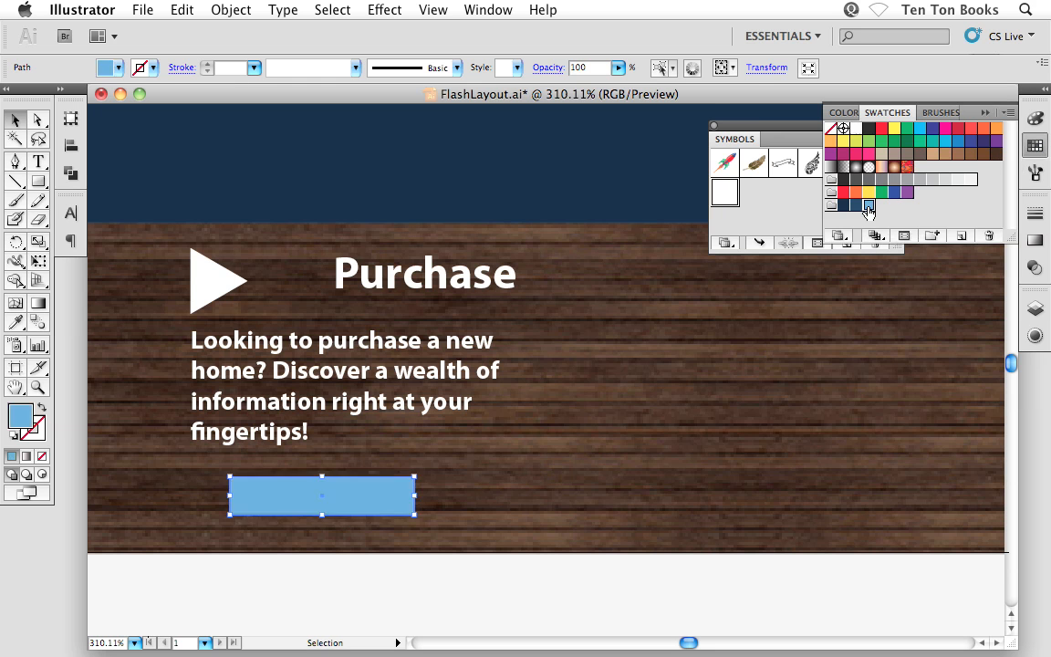
pyautogui.click(985, 112)
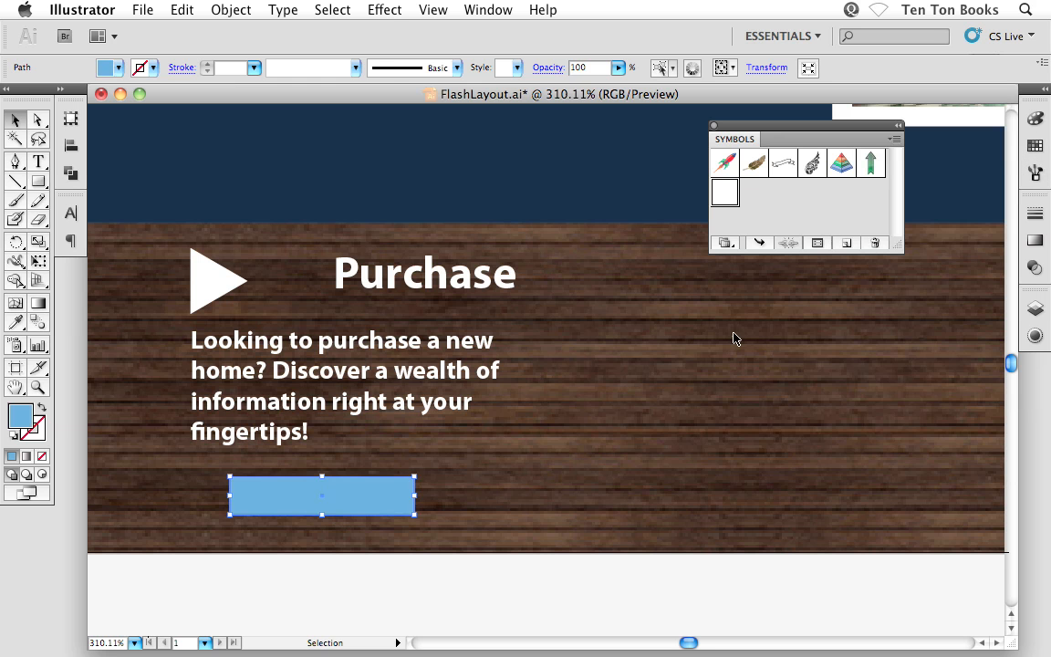
# - Send the blue rectangle backward until it sits behind both the arrow and the "Learn More" text
pyautogui.click(230, 10)
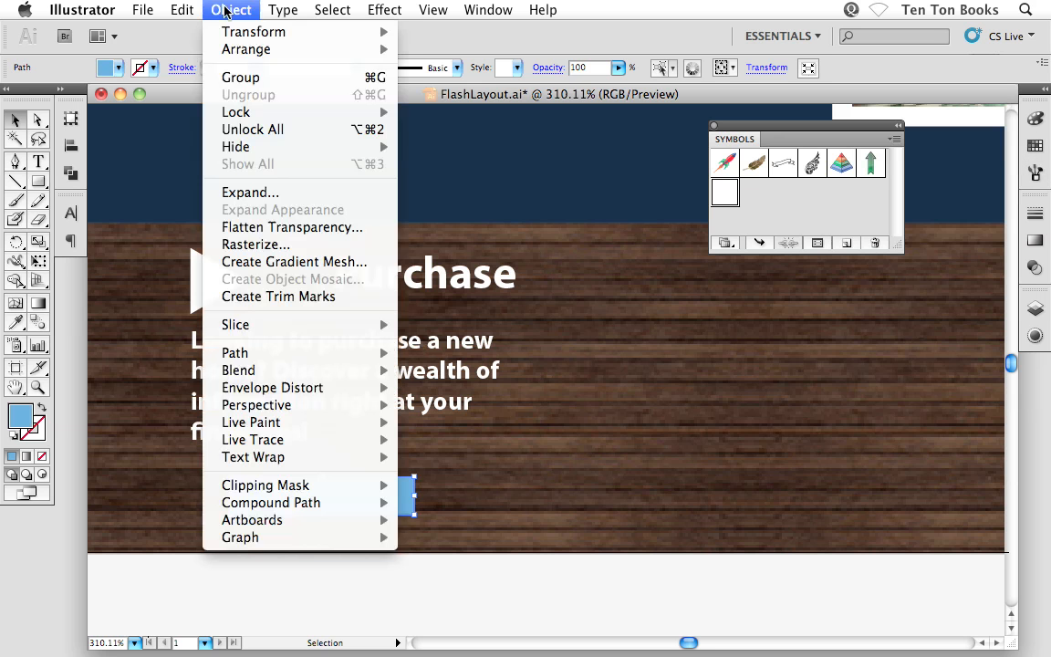
pyautogui.moveTo(246, 50)
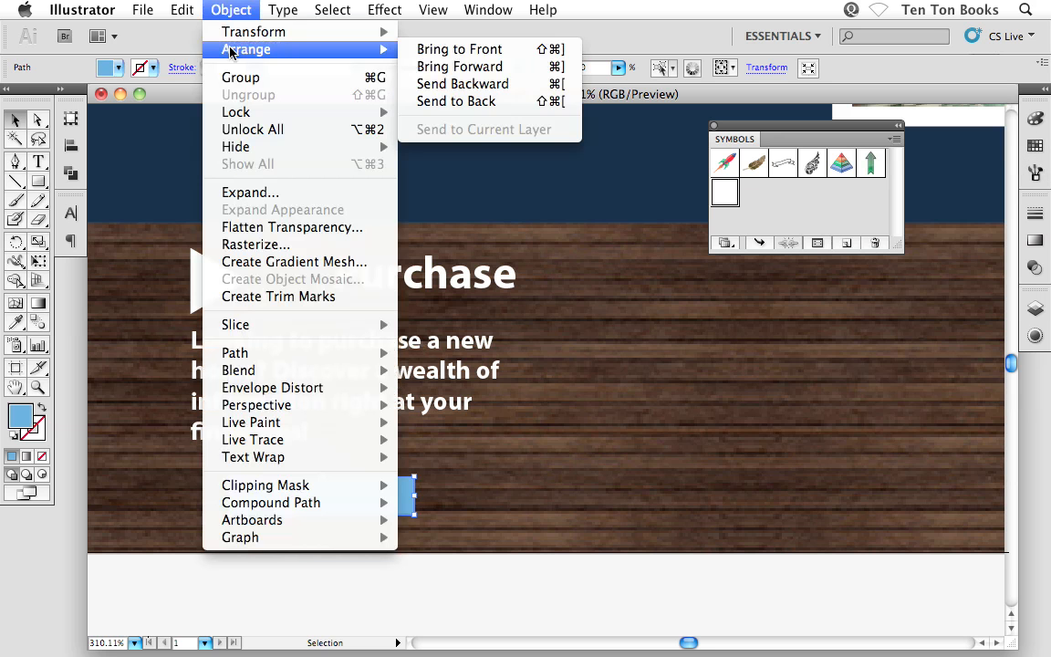
pyautogui.click(453, 84)
pyautogui.click(233, 10)
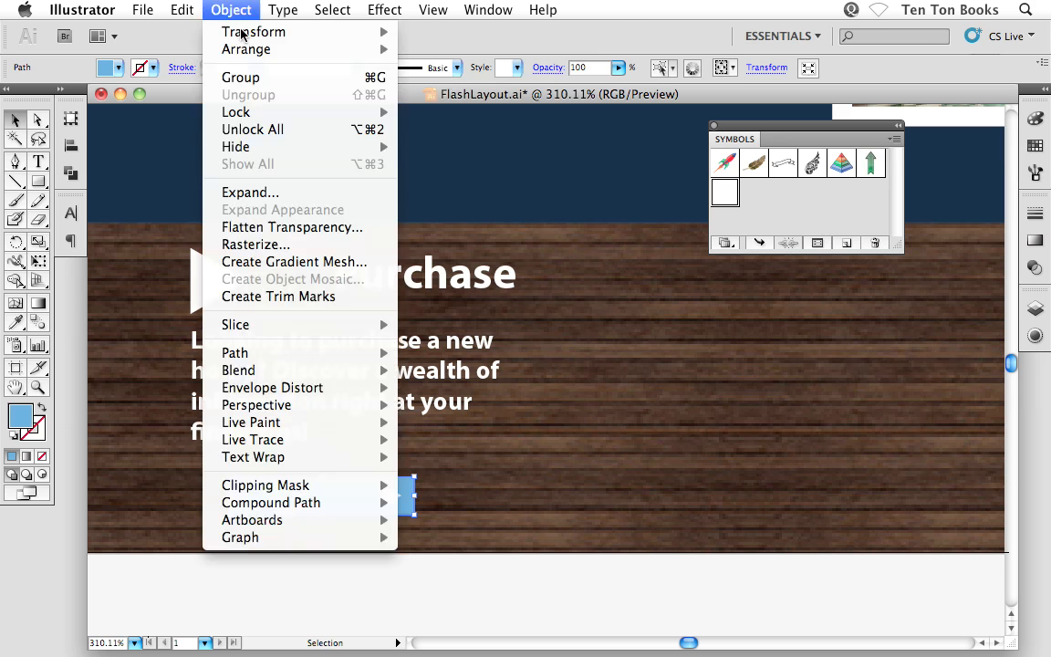
pyautogui.moveTo(239, 49)
pyautogui.click(447, 84)
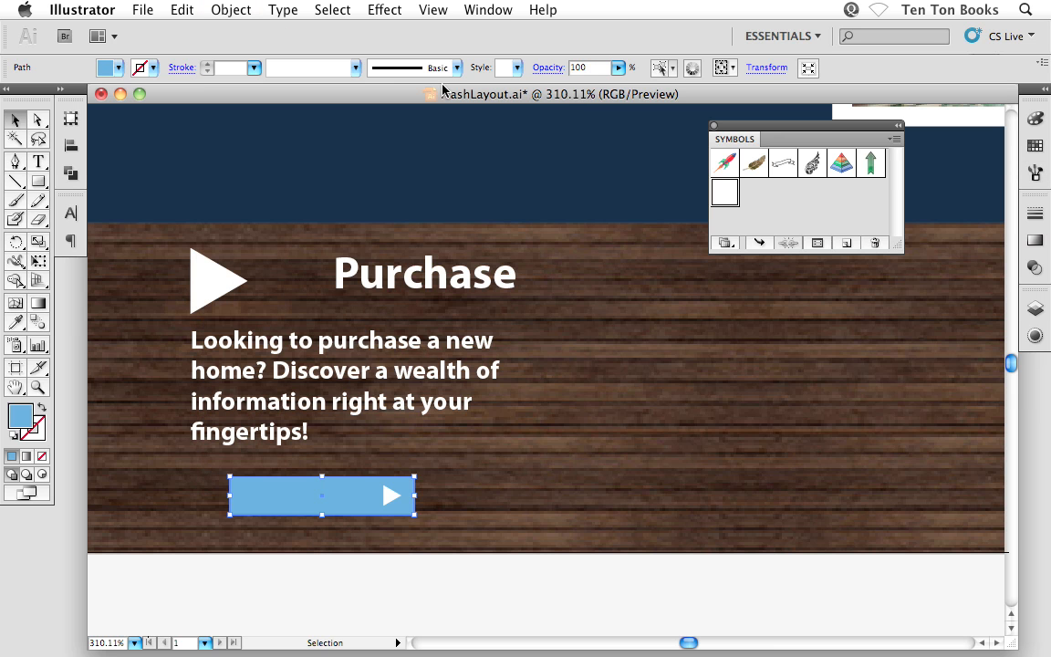
pyautogui.press('super+[')
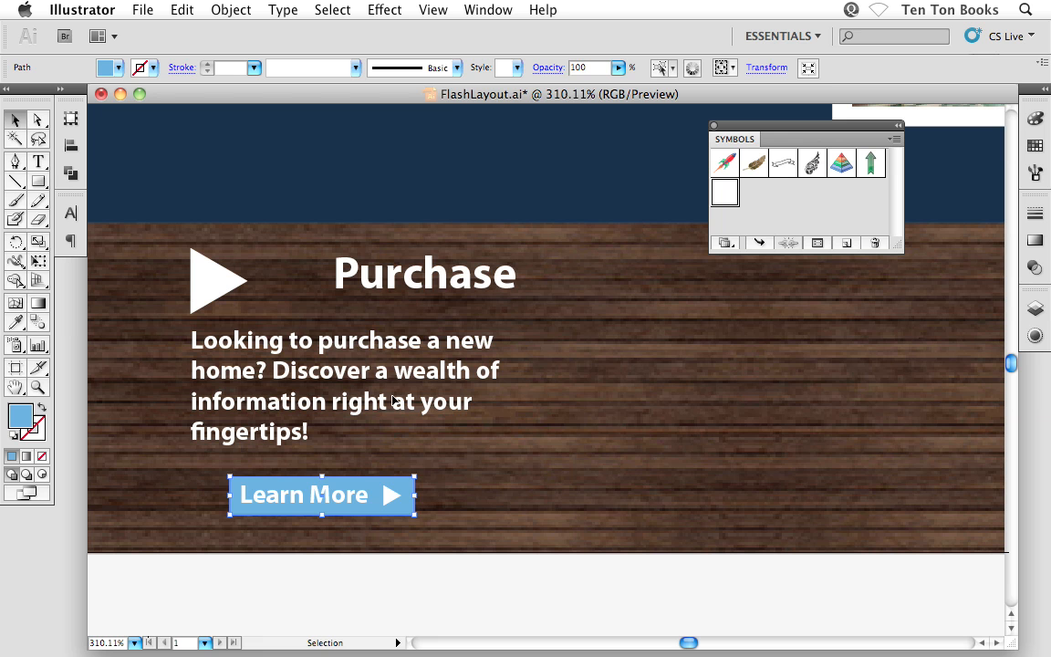
pyautogui.click(303, 570)
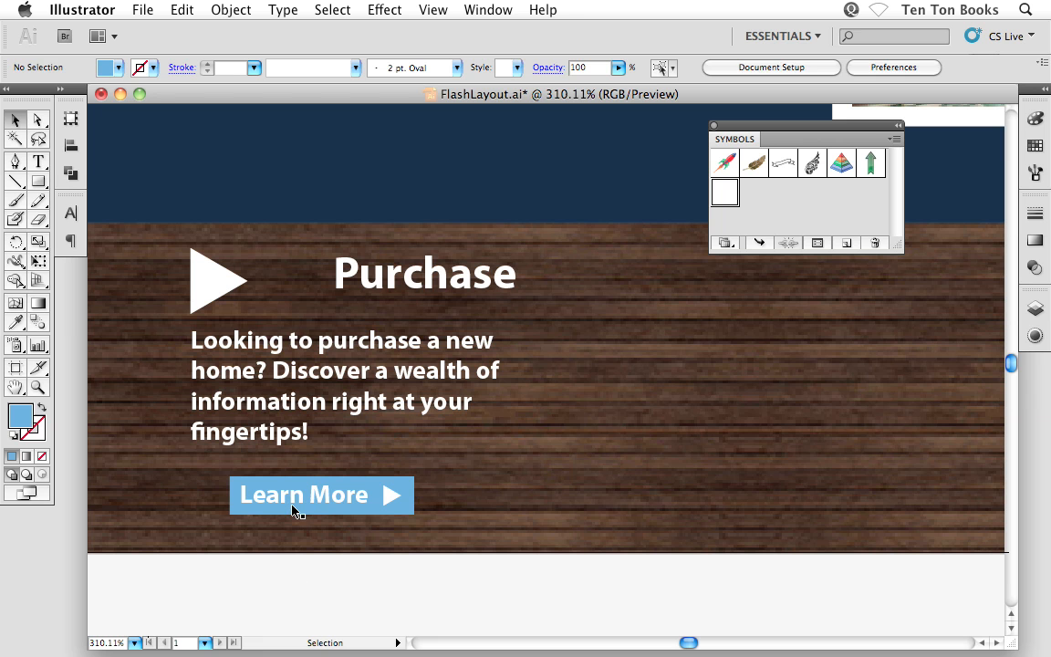
# - Convert the "Learn More" text, its arrow and the blue rectangle together into a Graphic symbol named "Learn More"
pyautogui.click(290, 503)
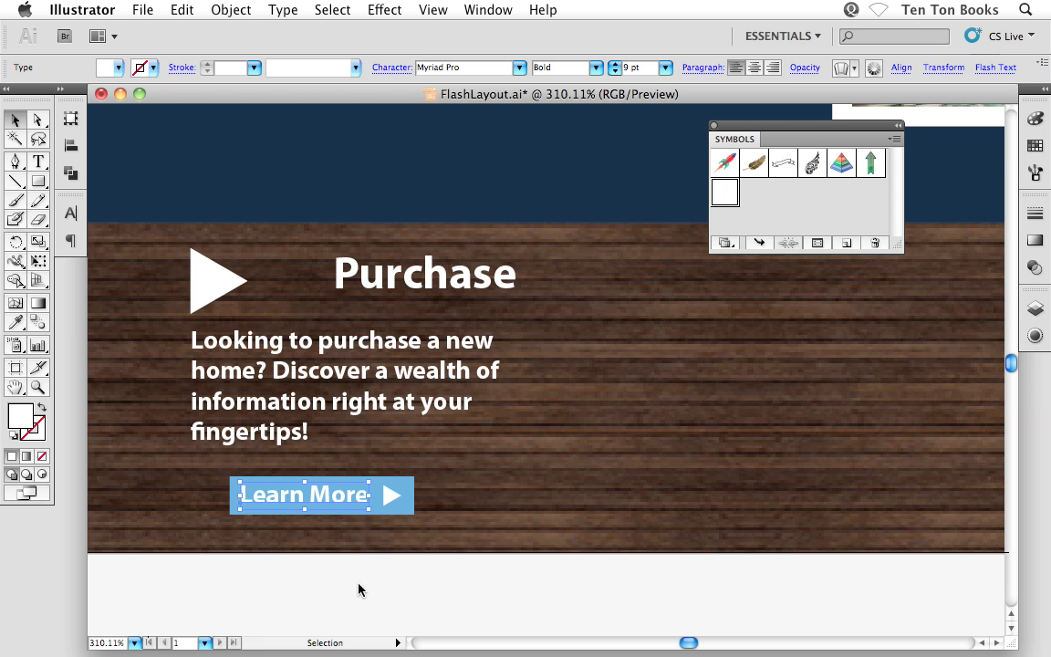
pyautogui.click(382, 563)
pyautogui.keyDown('super'); pyautogui.click(336, 494); pyautogui.keyUp('super')
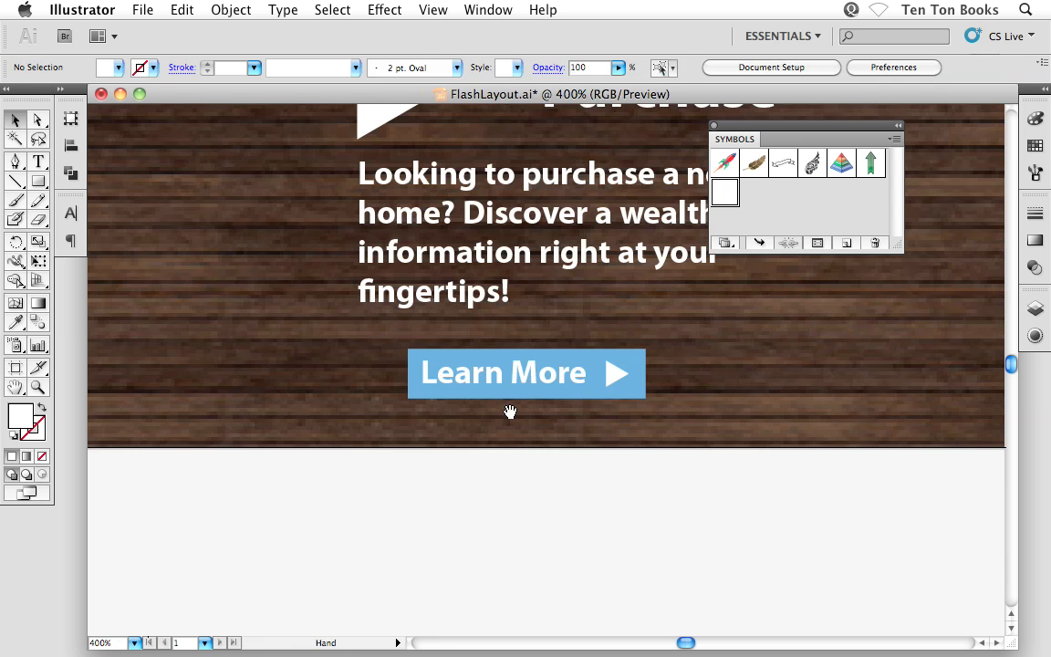
pyautogui.click(517, 380)
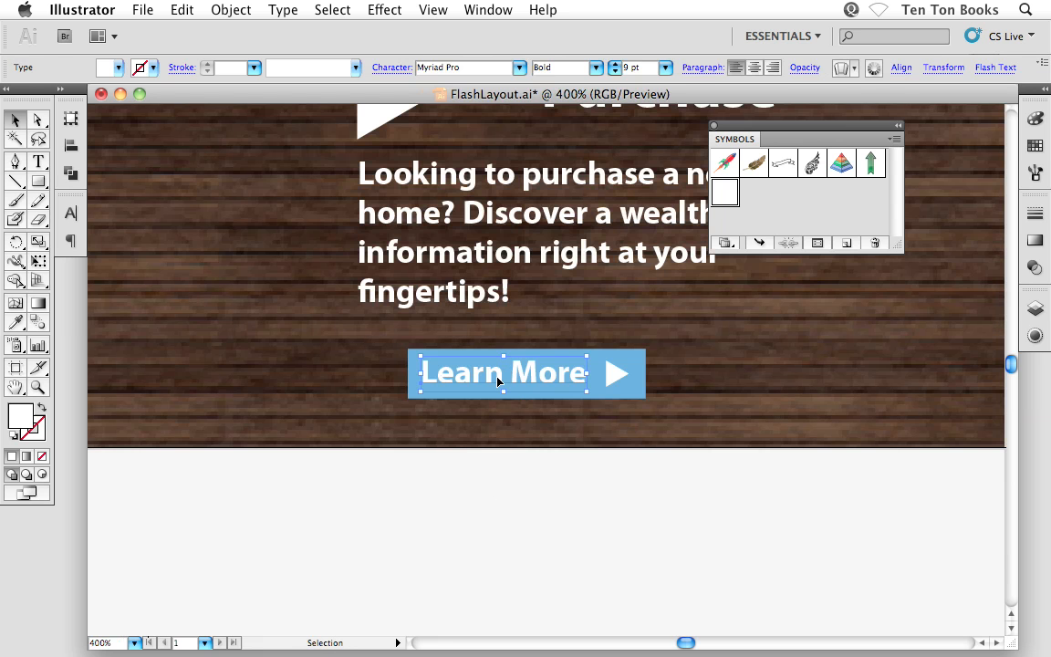
pyautogui.keyDown('shift'); pyautogui.click(615, 372); pyautogui.keyUp('shift')
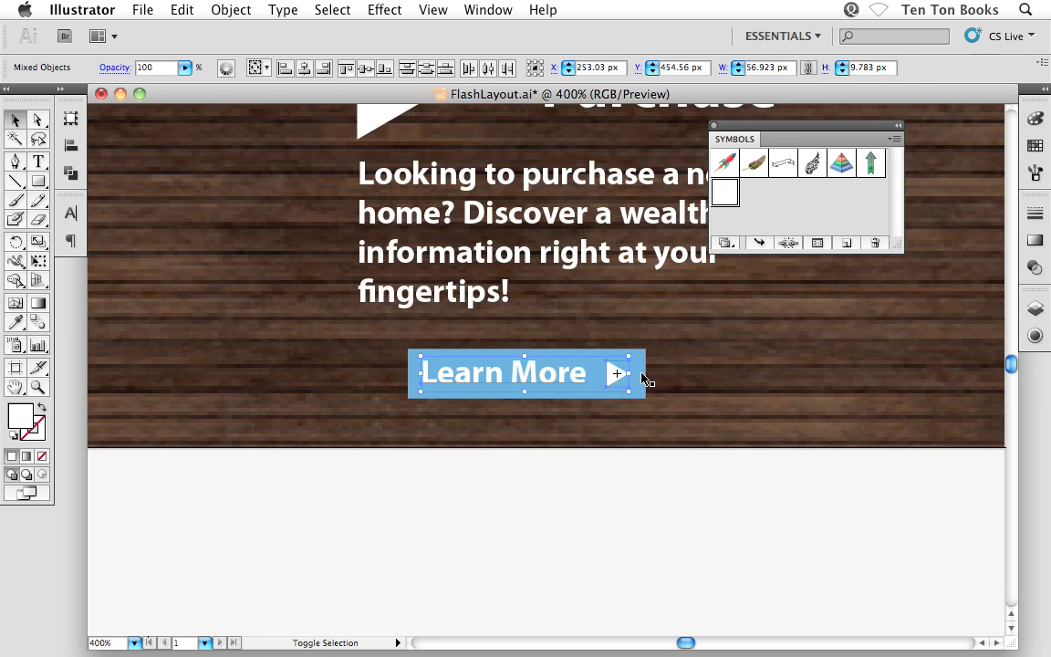
pyautogui.keyDown('shift'); pyautogui.click(641, 380); pyautogui.keyUp('shift')
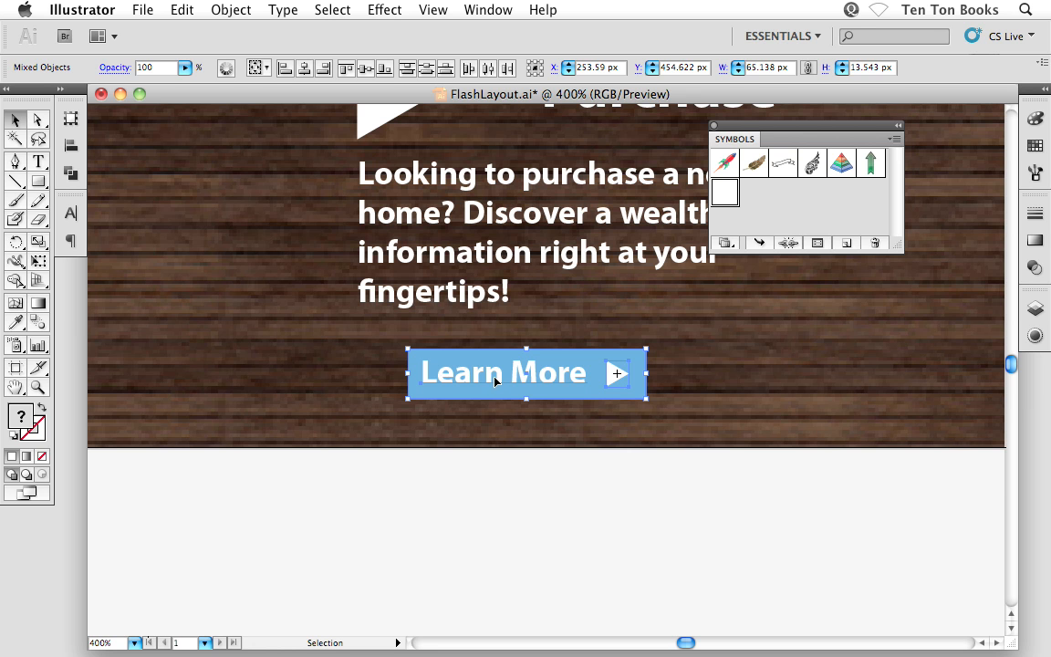
pyautogui.moveTo(500, 375); pyautogui.dragTo(791, 202)
pyautogui.moveTo(569, 160); pyautogui.dragTo(552, 158)
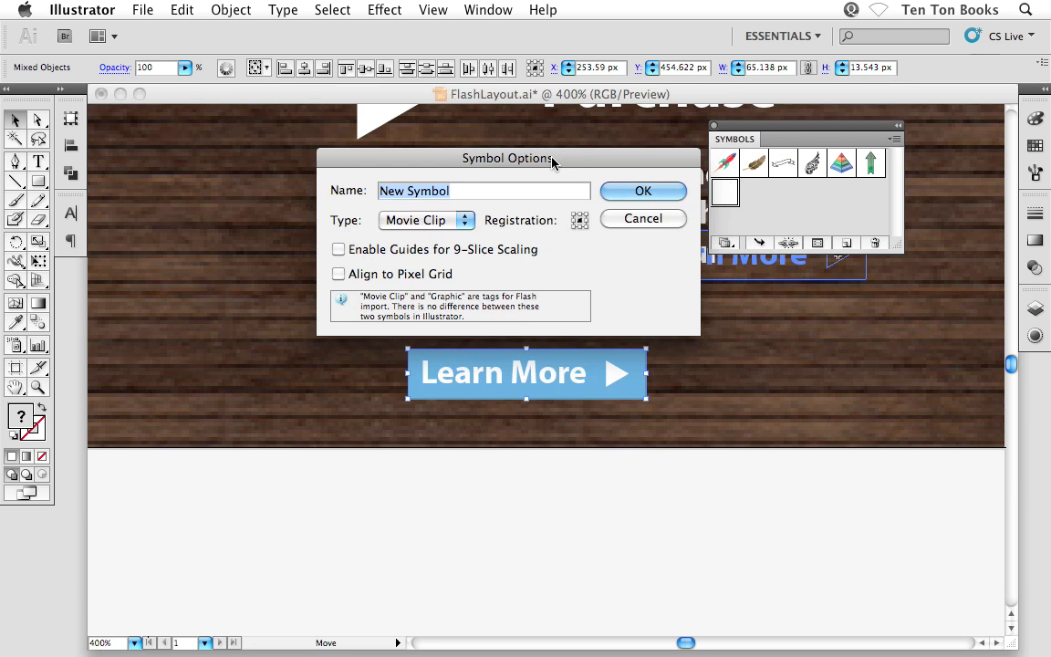
pyautogui.write('Learn More')
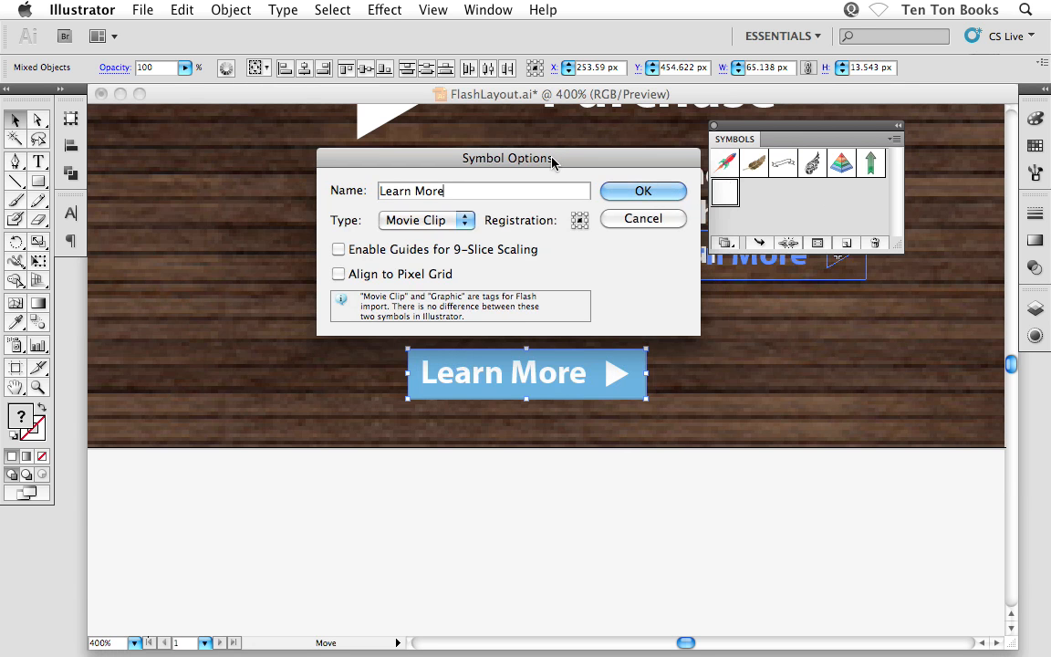
pyautogui.click(453, 229)
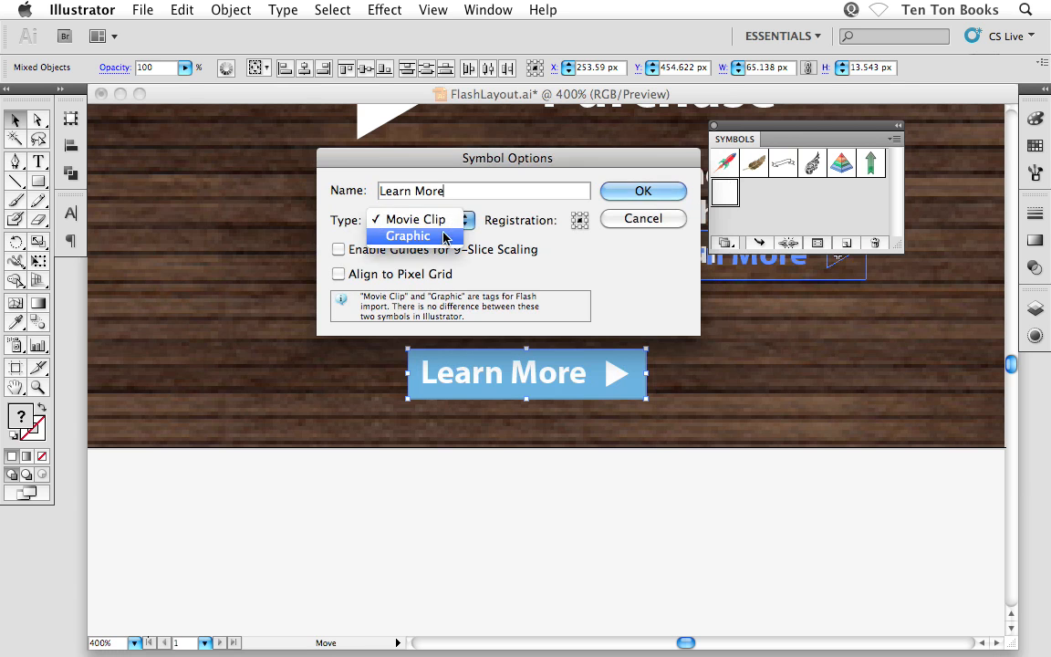
pyautogui.click(441, 236)
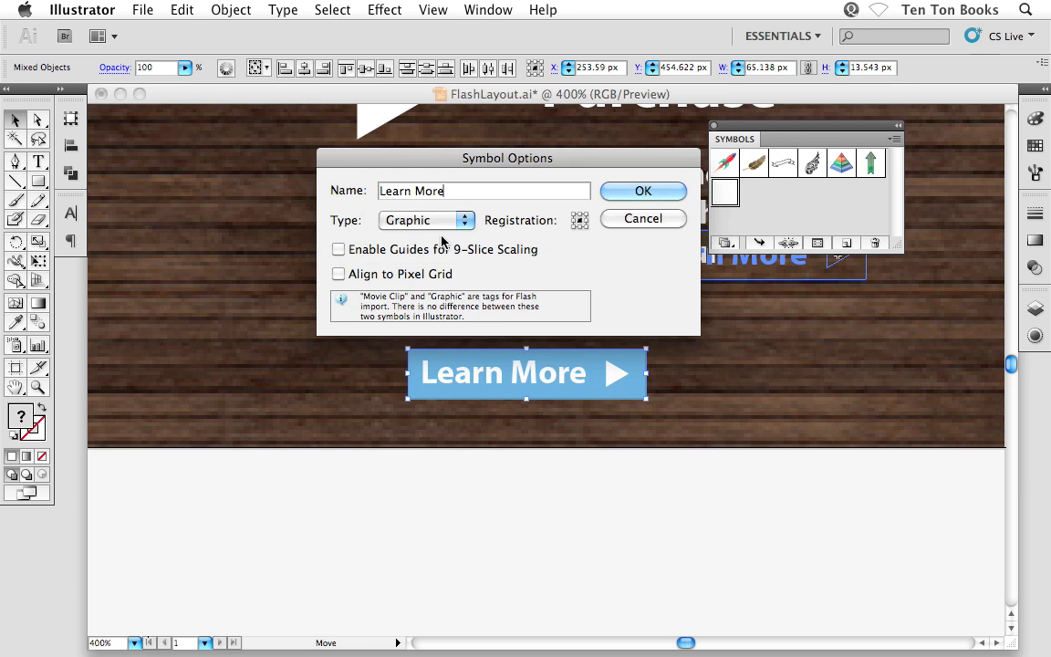
pyautogui.click(646, 193)
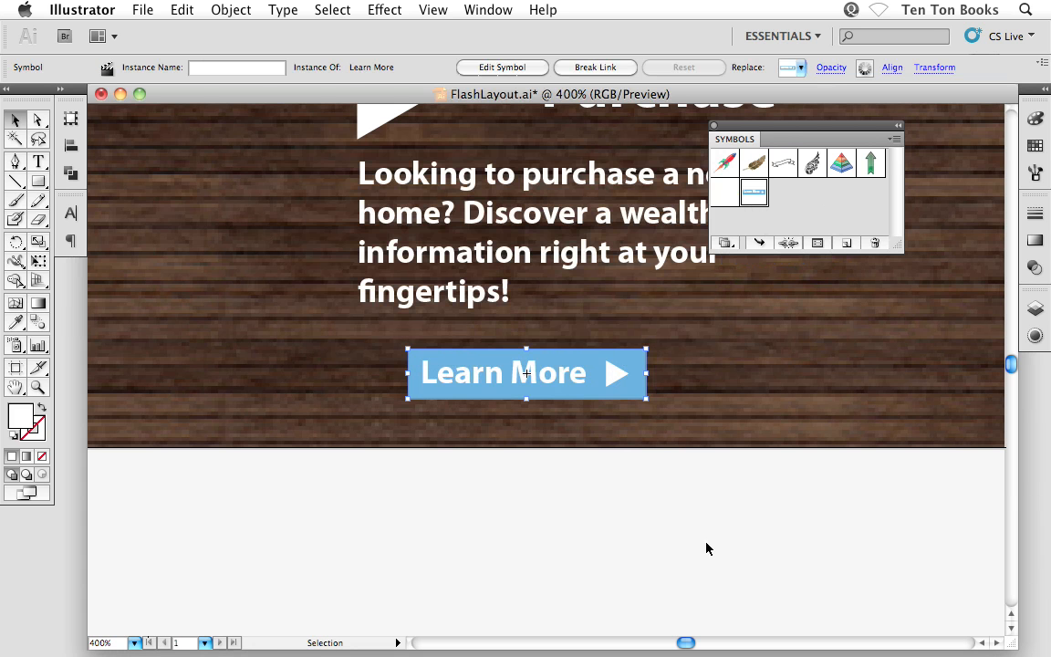
# - Move the "Purchase" heading closer to the white arrow and slightly down so it lines up with the arrow
pyautogui.click(639, 568)
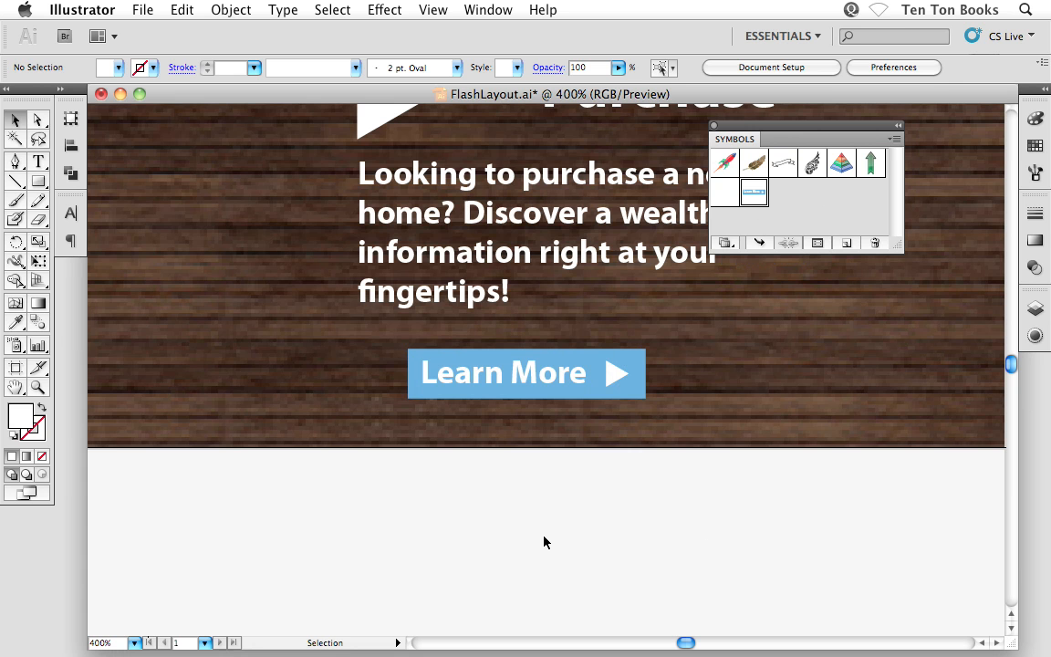
pyautogui.press('super+minus')
pyautogui.press('super+minus')
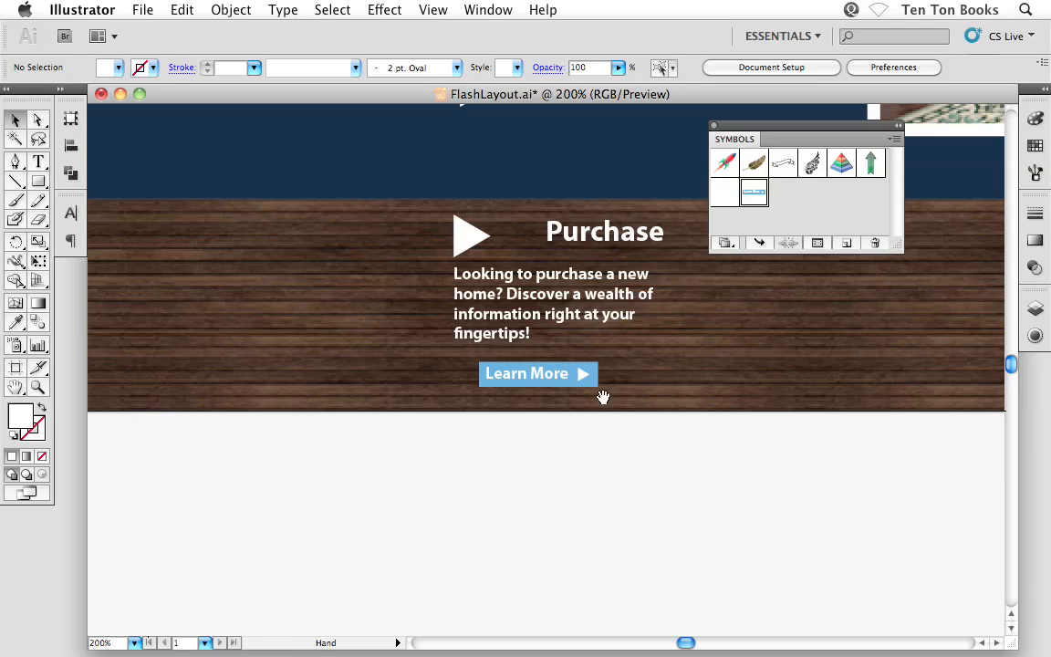
pyautogui.moveTo(602, 397); pyautogui.dragTo(401, 434)
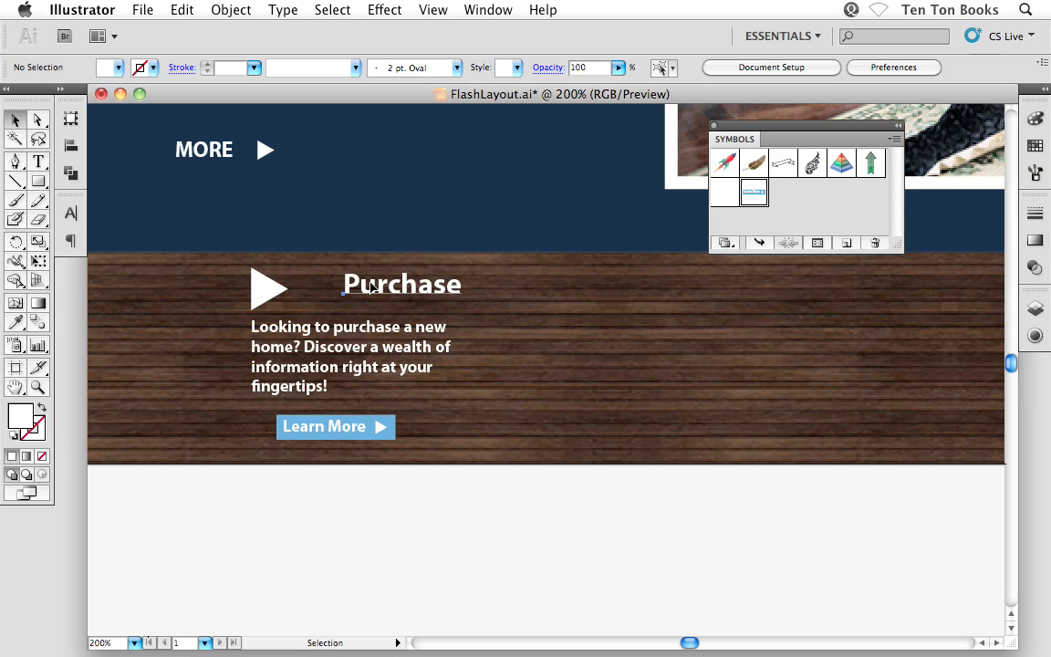
pyautogui.moveTo(372, 287); pyautogui.dragTo(335, 294)
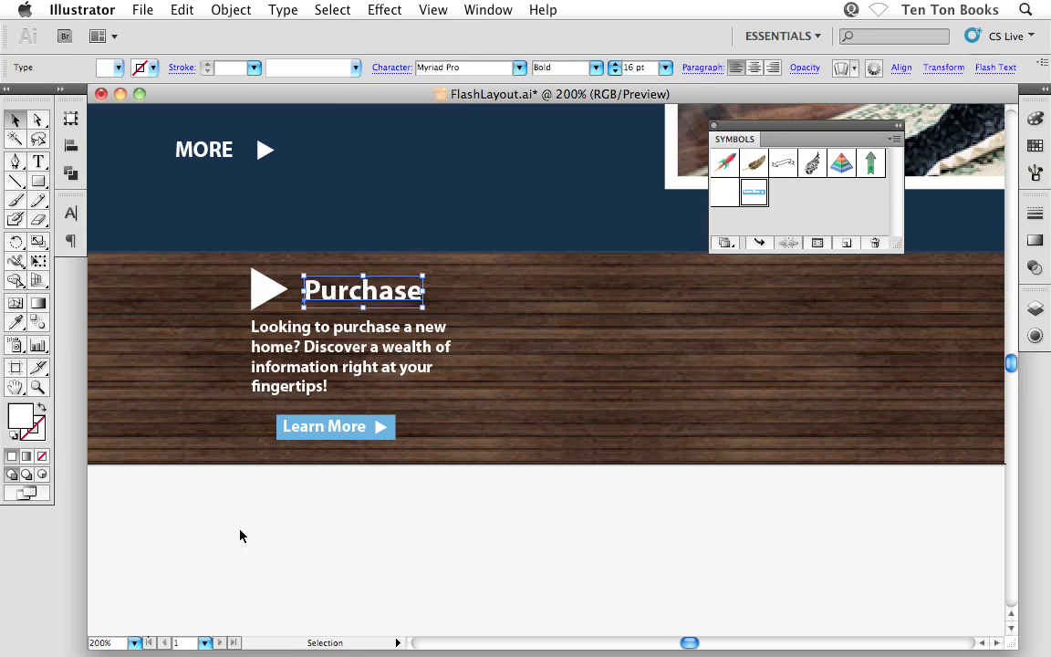
pyautogui.click(242, 535)
# - Scale the white arrow beside the "Purchase" heading down proportionally about its centre to roughly the heading's cap height
pyautogui.click(270, 294)
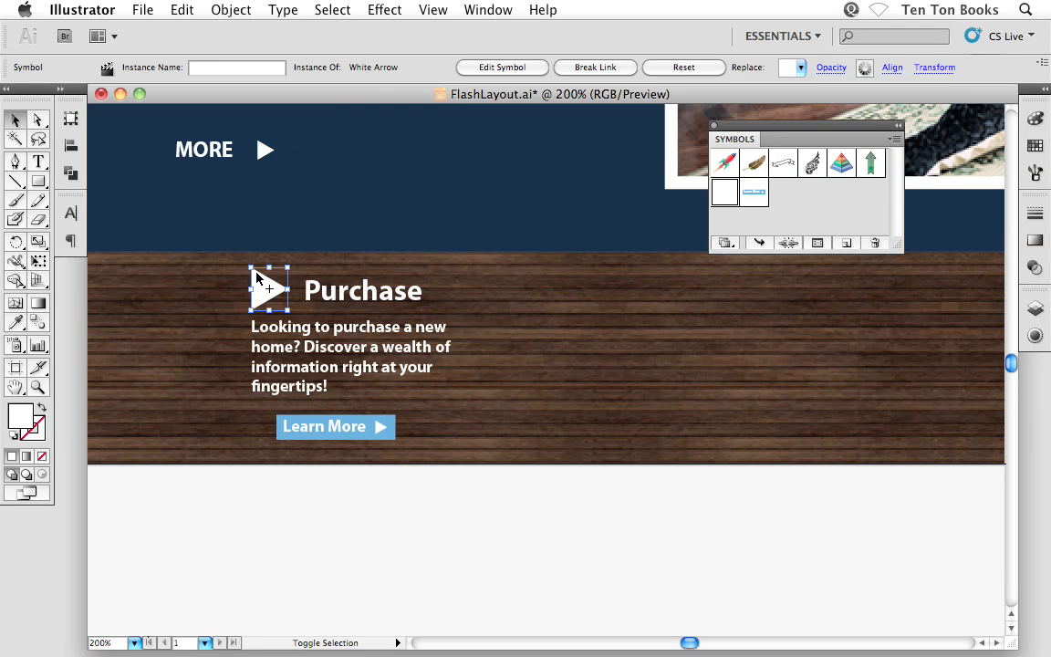
pyautogui.moveTo(251, 267); pyautogui.dragTo(255, 272)
pyautogui.click(244, 518)
pyautogui.press('space')
pyautogui.moveTo(315, 377); pyautogui.dragTo(311, 377)
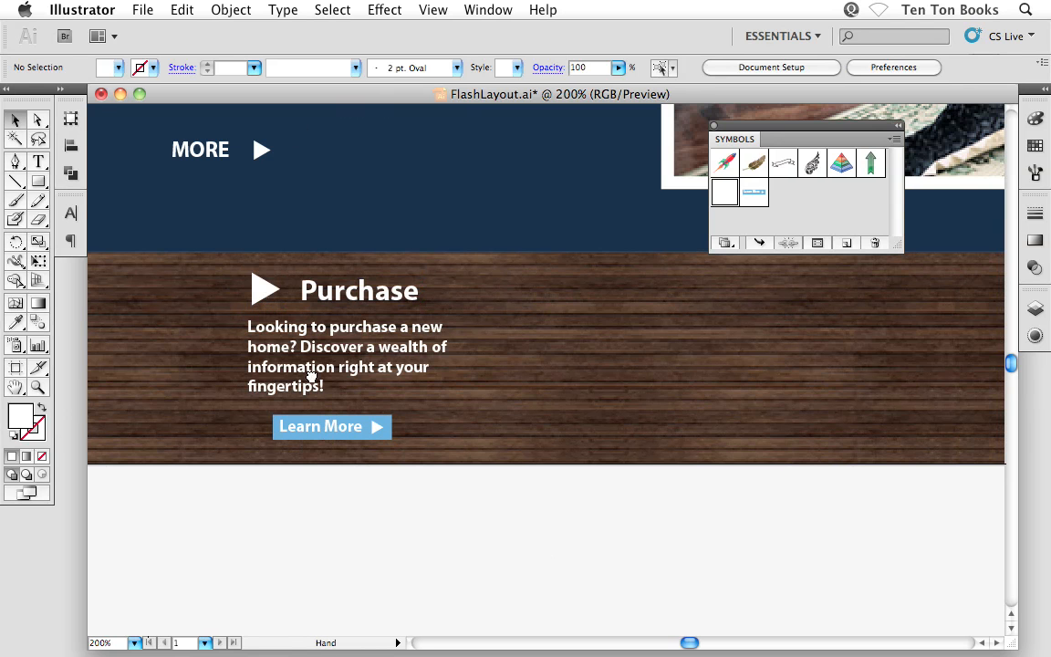
pyautogui.click(258, 284)
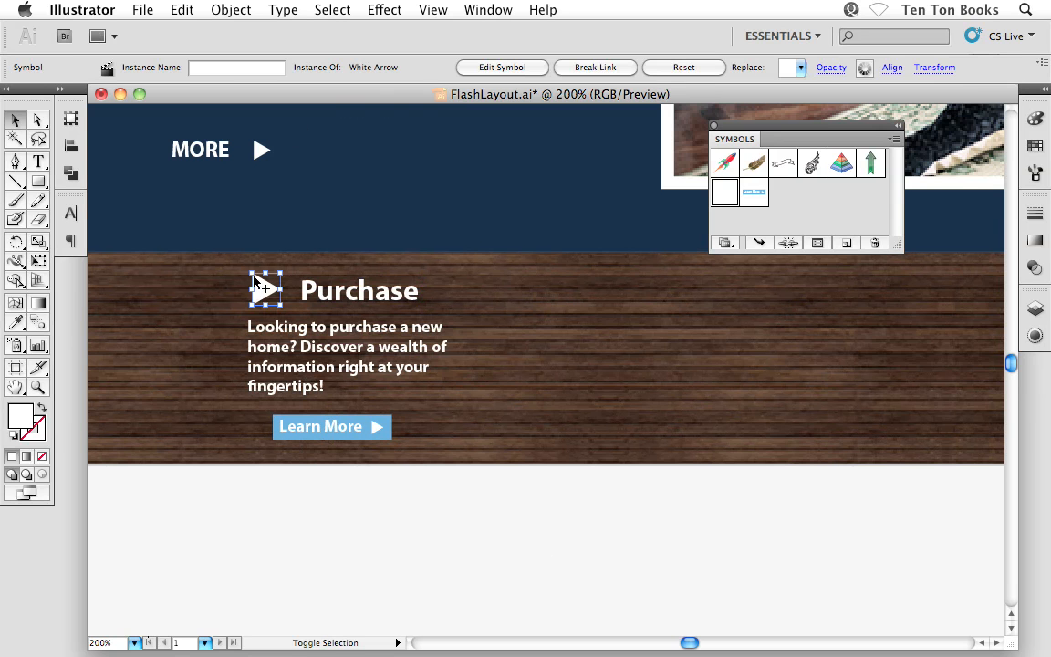
pyautogui.moveTo(252, 273); pyautogui.dragTo(252, 274)
pyautogui.click(258, 431)
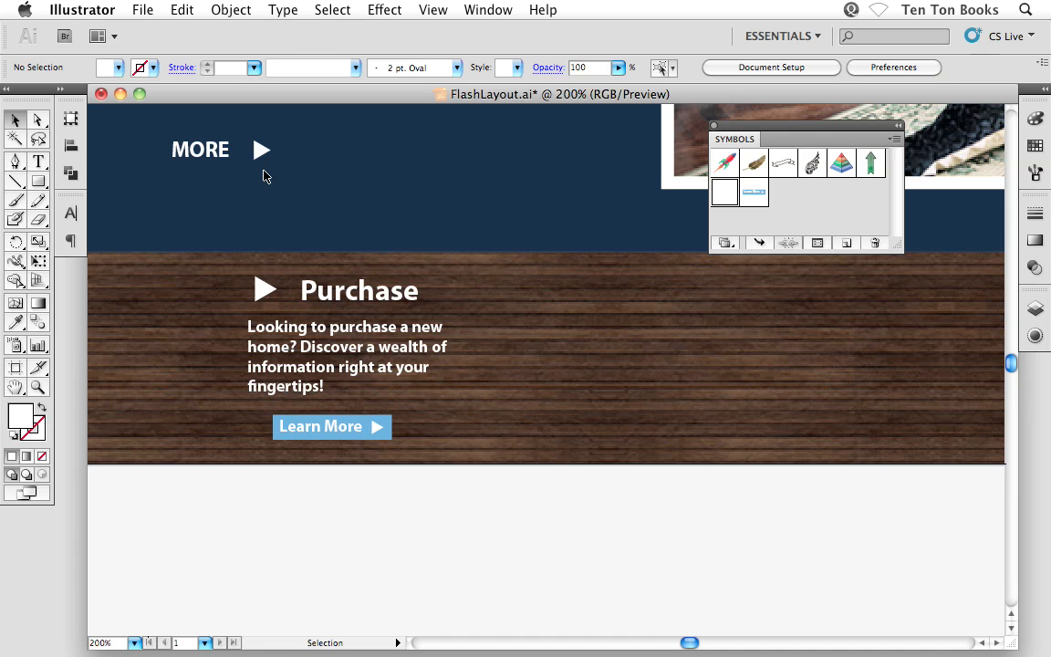
pyautogui.click(264, 289)
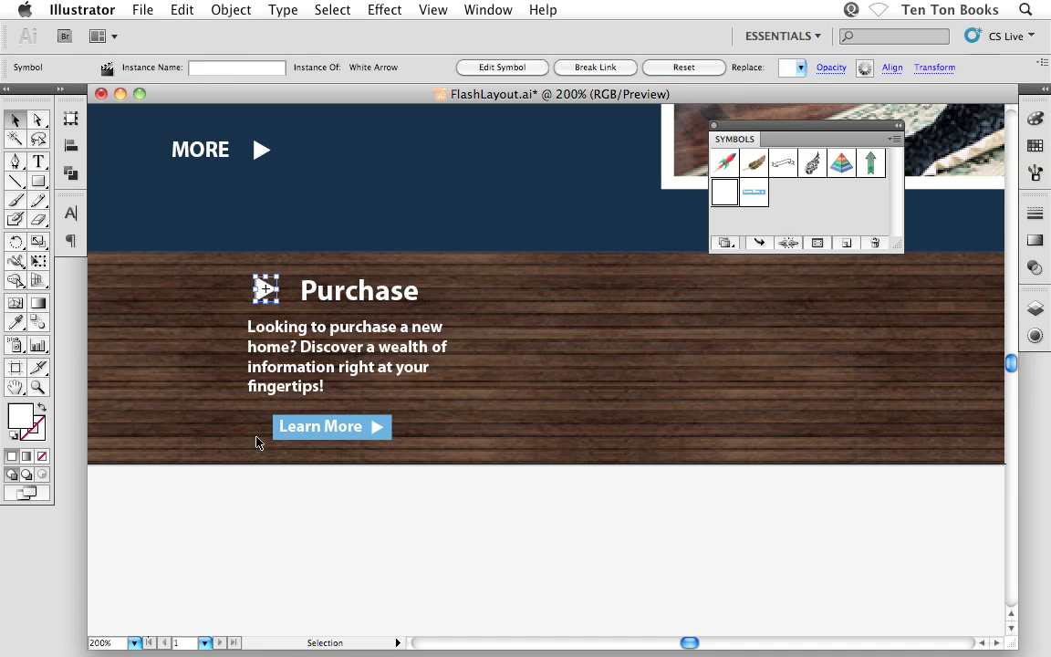
pyautogui.click(257, 493)
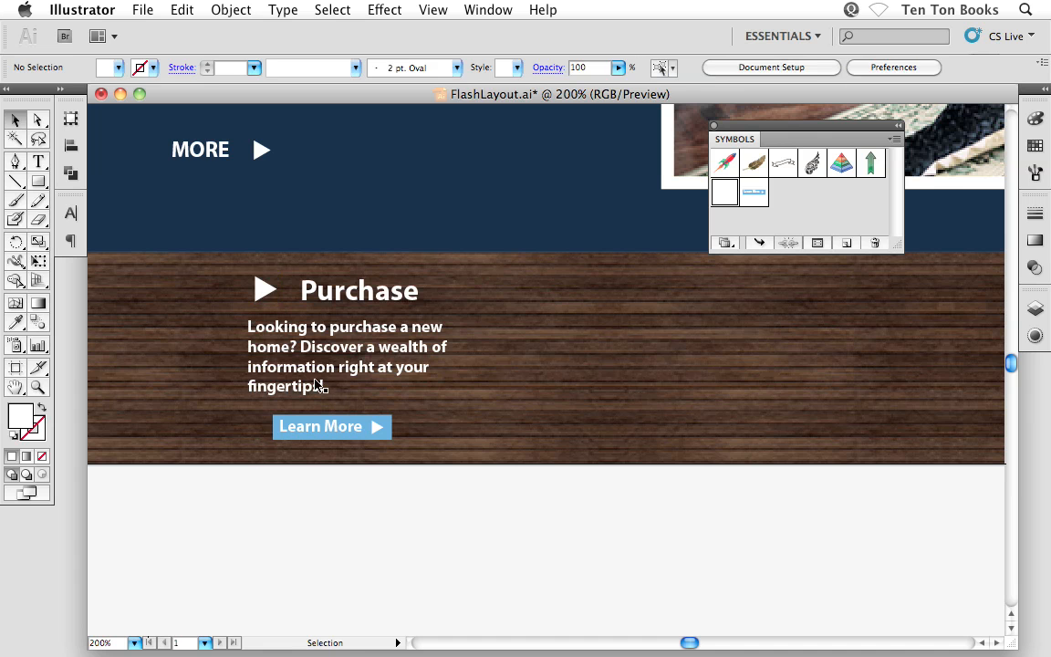
# - Align the left edges of the white arrow, the paragraph and the "Learn More" button
pyautogui.click(264, 289)
pyautogui.keyDown('shift'); pyautogui.click(266, 330); pyautogui.keyUp('shift')
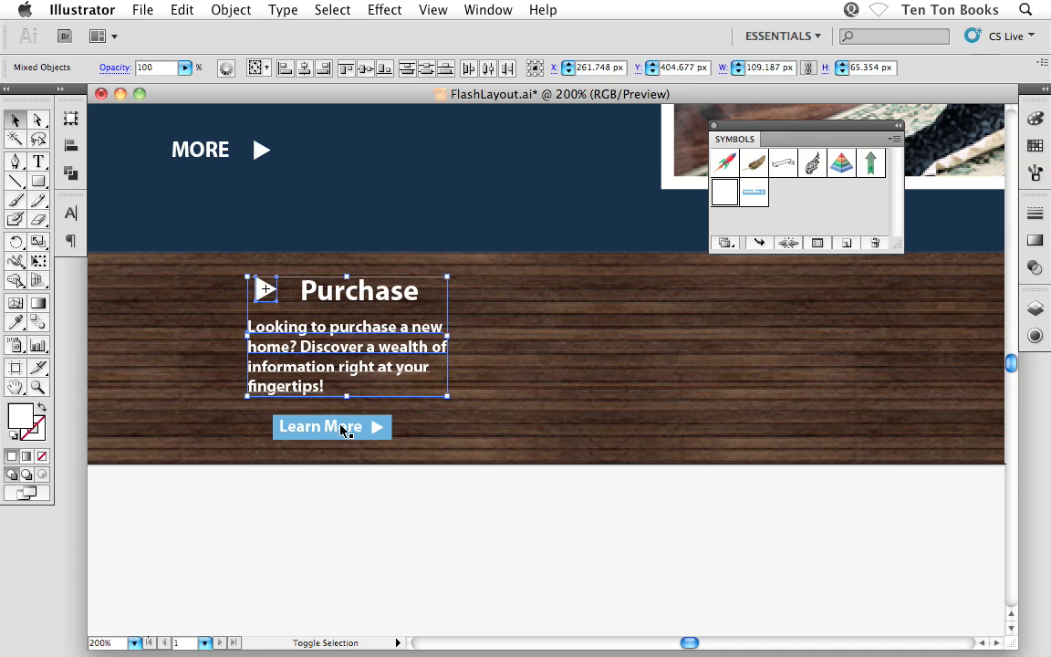
pyautogui.keyDown('shift'); pyautogui.click(303, 436); pyautogui.keyUp('shift')
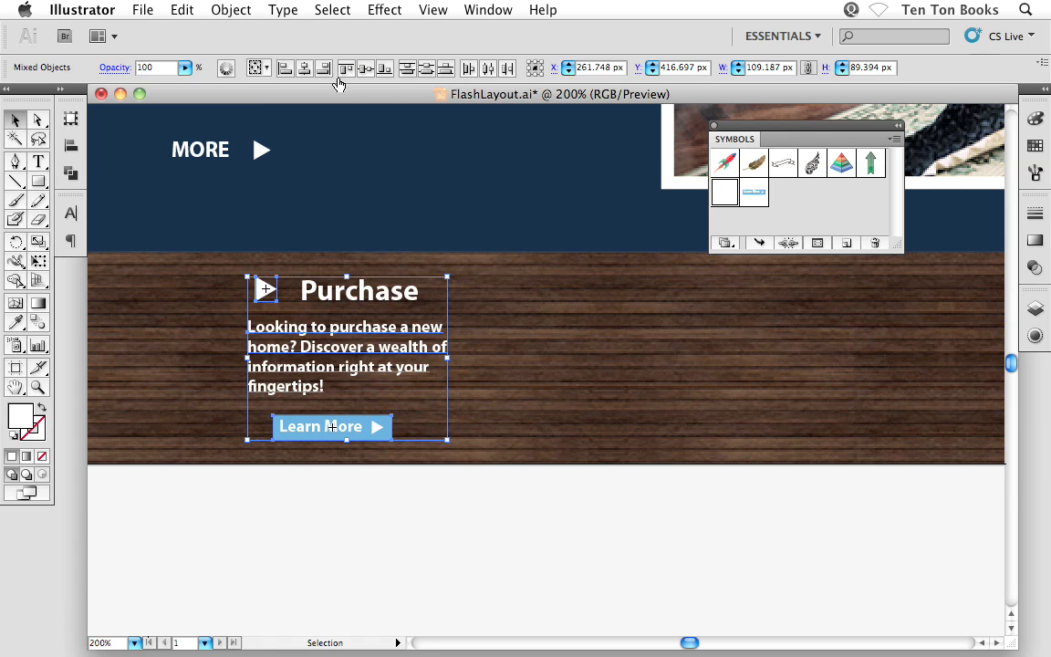
pyautogui.click(284, 70)
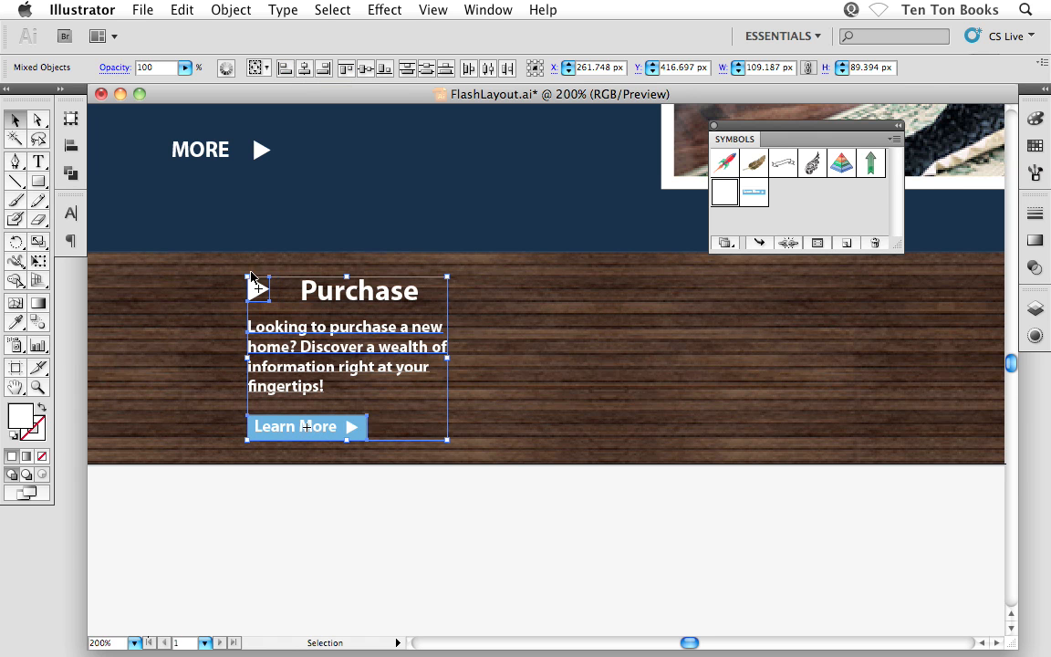
pyautogui.click(264, 508)
# - Nudge the paragraph up about 4 px, closer to the "Purchase" heading
pyautogui.click(296, 333)
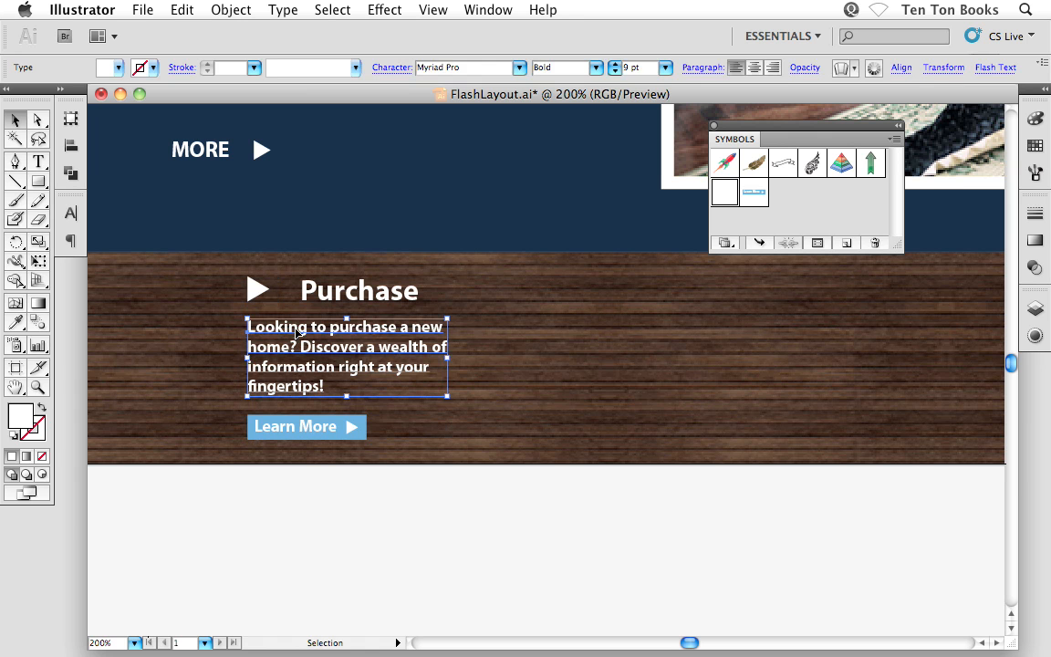
pyautogui.press('Up')
pyautogui.press('Up')
pyautogui.press('Up')
pyautogui.press('Up')
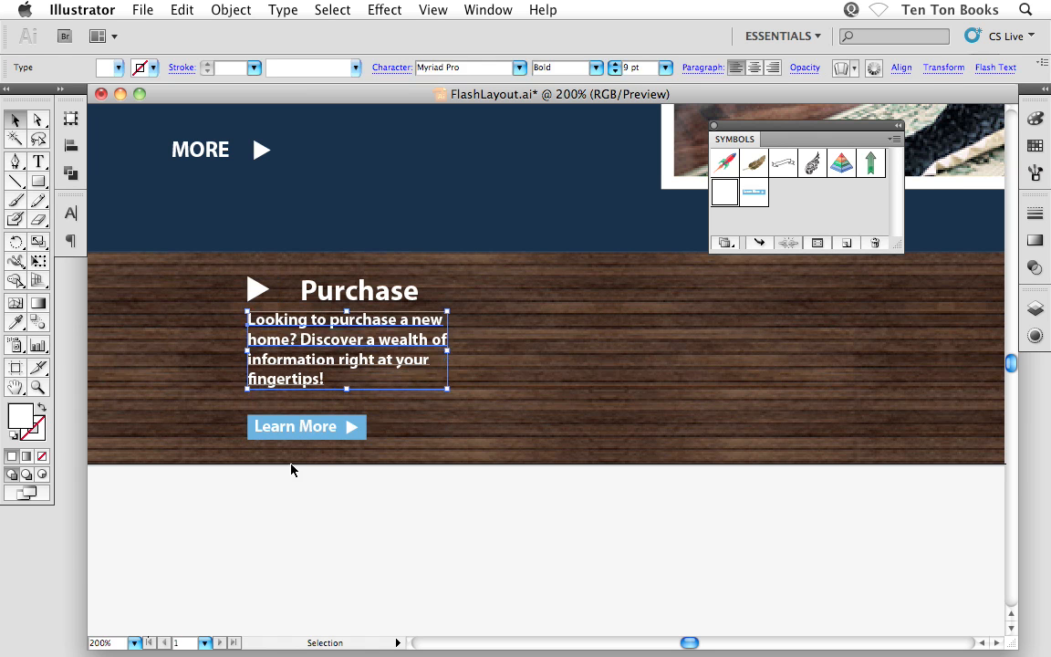
pyautogui.click(291, 467)
# - Nudge the "Learn More" button up about 9 px, closer to the paragraph
pyautogui.click(290, 436)
pyautogui.press('Up')
pyautogui.press('Up')
pyautogui.press('Up')
pyautogui.press('Up')
pyautogui.press('Up')
pyautogui.press('Up')
pyautogui.press('Up')
pyautogui.press('Up')
pyautogui.press('Up')
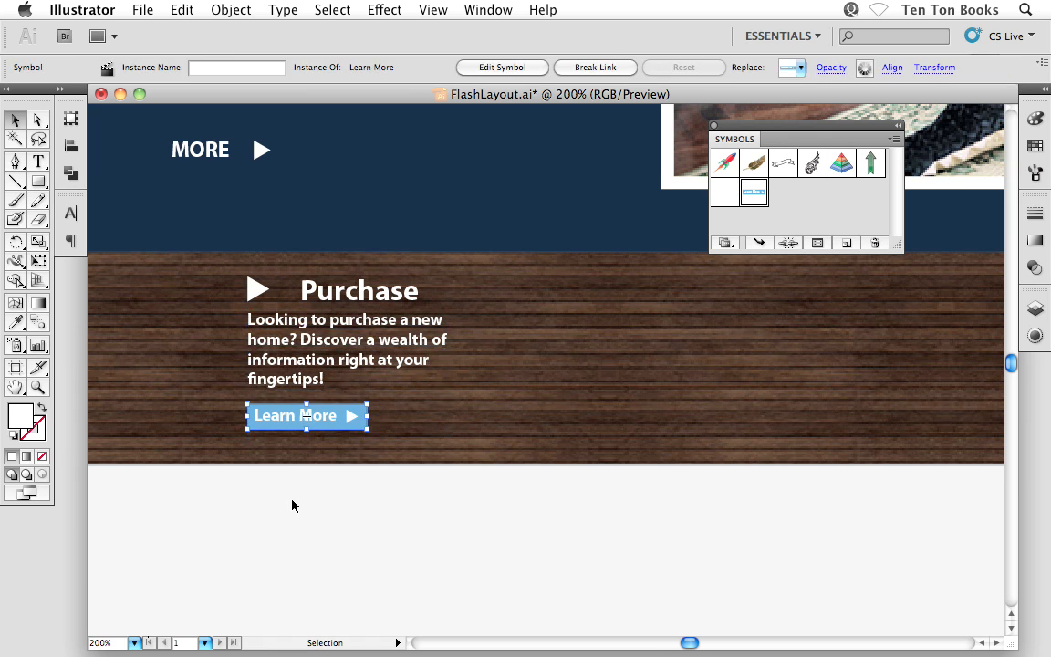
pyautogui.click(289, 519)
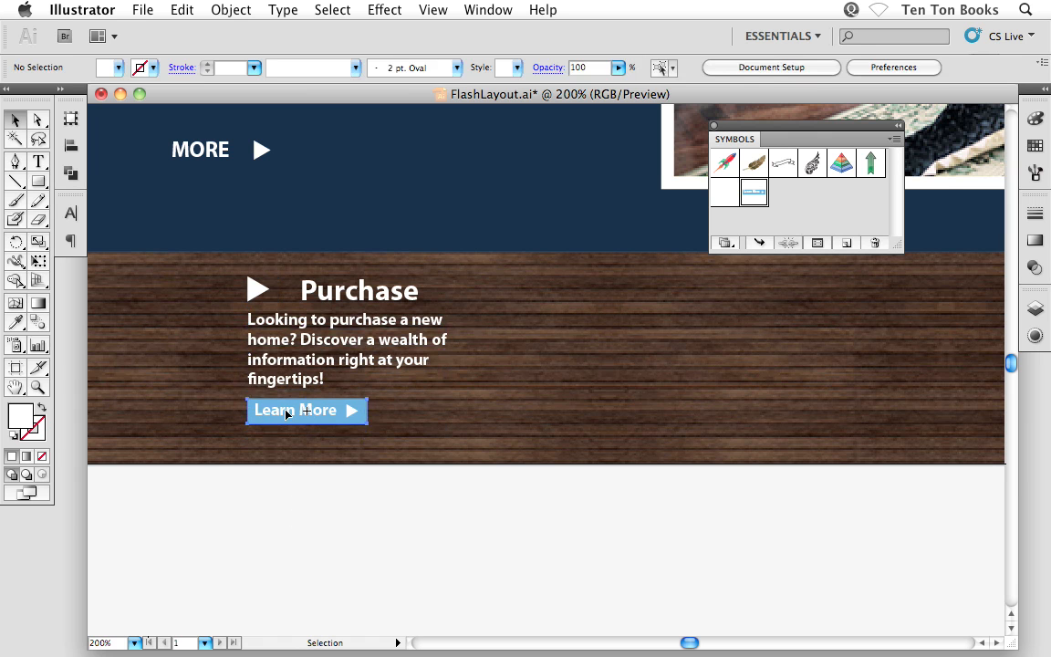
# - Nudge the "Learn More" button down about 6 px and the paragraph down about 3 px to even out the spacing
pyautogui.click(286, 415)
pyautogui.press('Down')
pyautogui.press('Down')
pyautogui.press('Down')
pyautogui.press('Down')
pyautogui.press('Down')
pyautogui.press('Down')
pyautogui.click(284, 381)
pyautogui.press('Down')
pyautogui.press('Down')
pyautogui.press('Down')
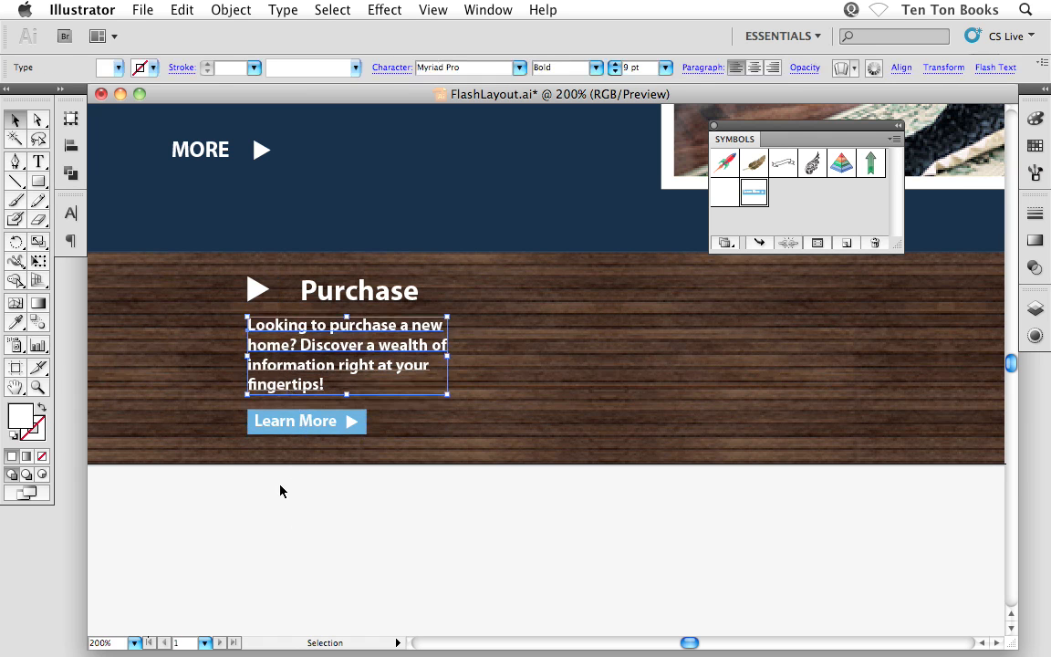
pyautogui.click(280, 508)
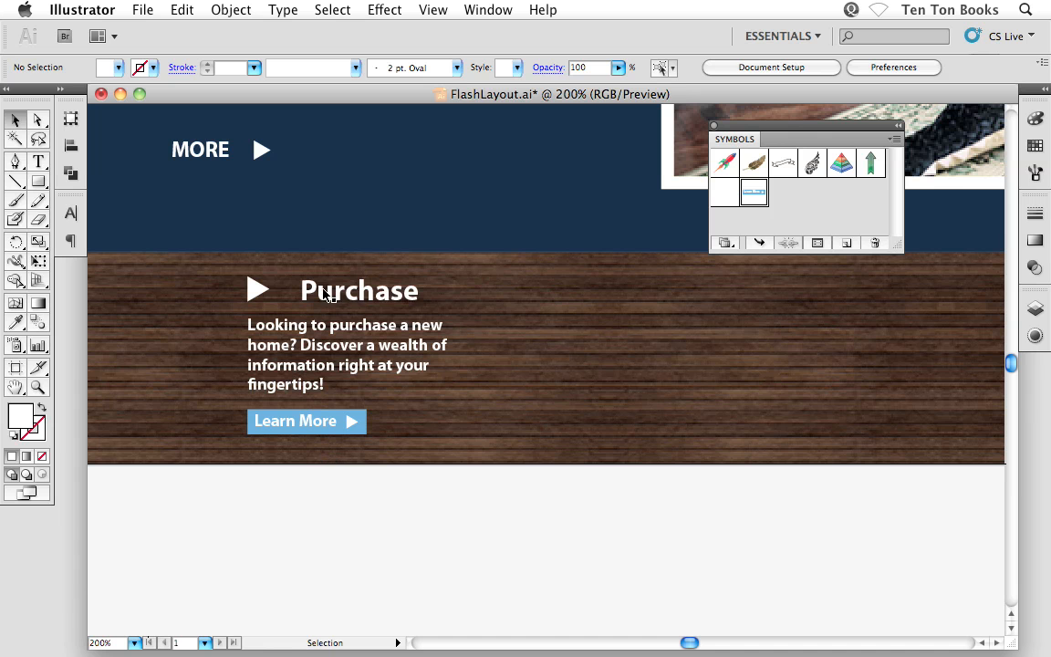
# - Nudge the "Purchase" heading about 10 px left and 1 px up so it sits close beside the white arrow
pyautogui.click(319, 290)
pyautogui.press('Left')
pyautogui.press('Left')
pyautogui.press('Left')
pyautogui.press('Left')
pyautogui.press('Left')
pyautogui.press('Left')
pyautogui.press('Left')
pyautogui.press('Left')
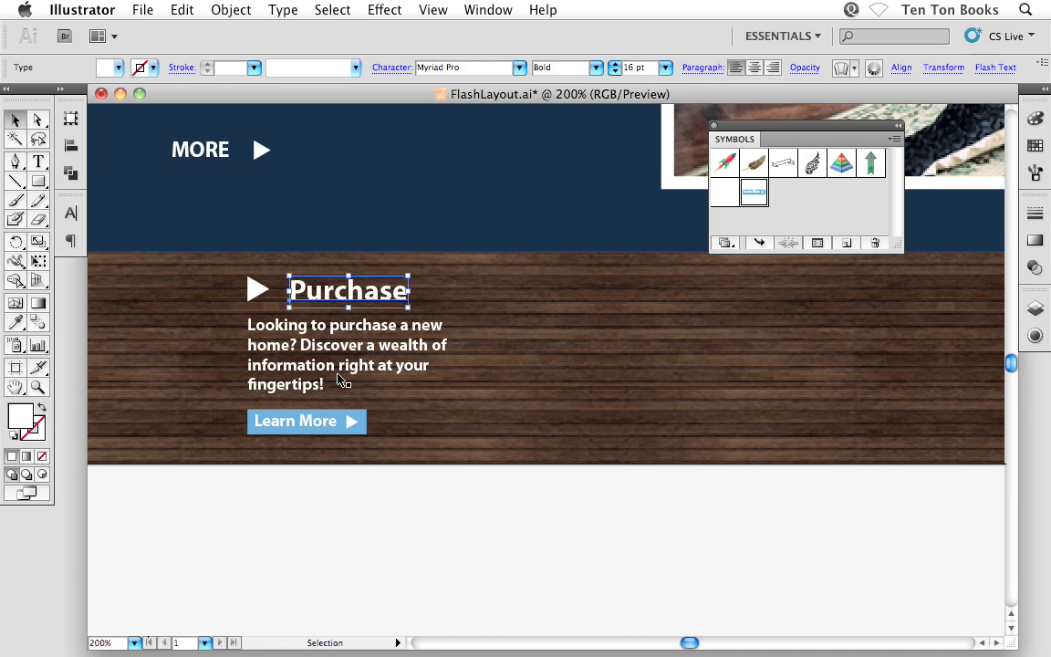
pyautogui.press('Left')
pyautogui.press('Left')
pyautogui.press('Up')
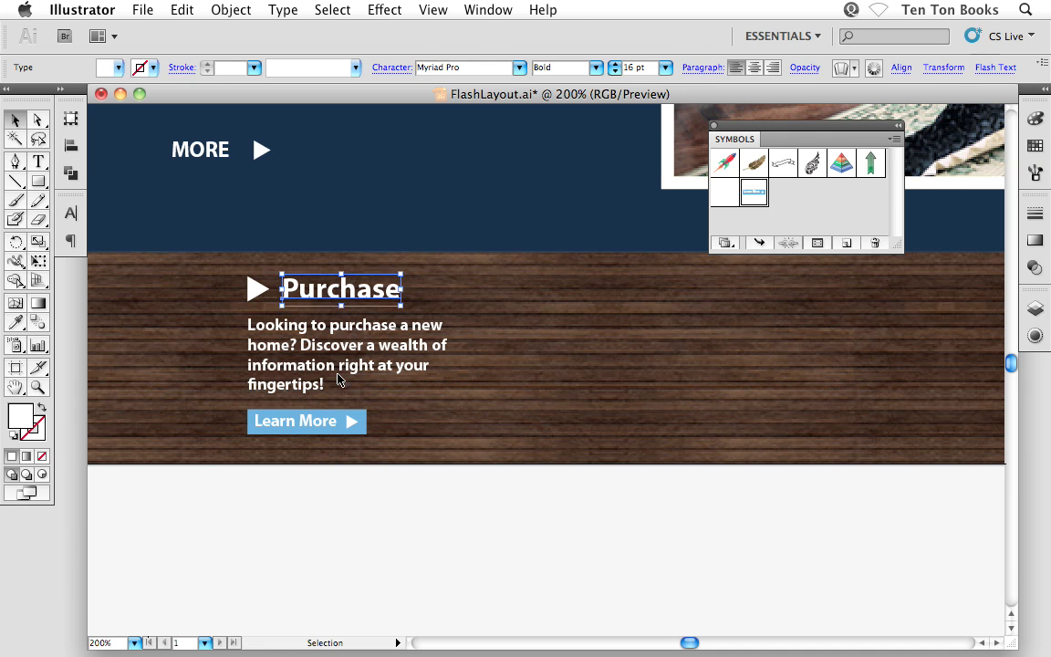
pyautogui.click(298, 537)
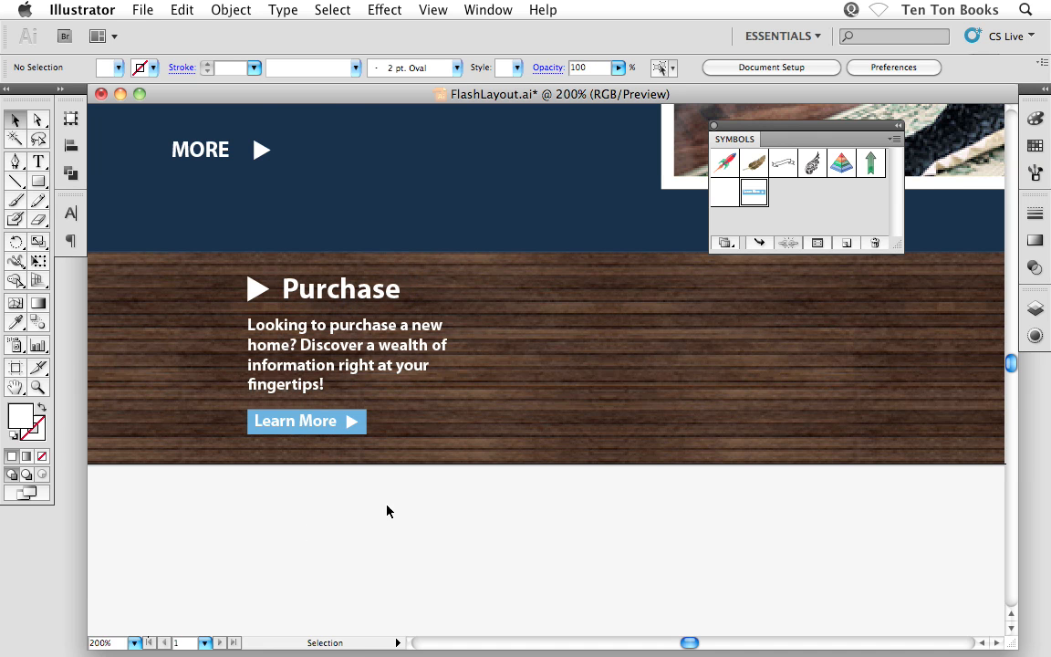
# - Review the whole web page layout at 100% magnification
pyautogui.press('super+minus')
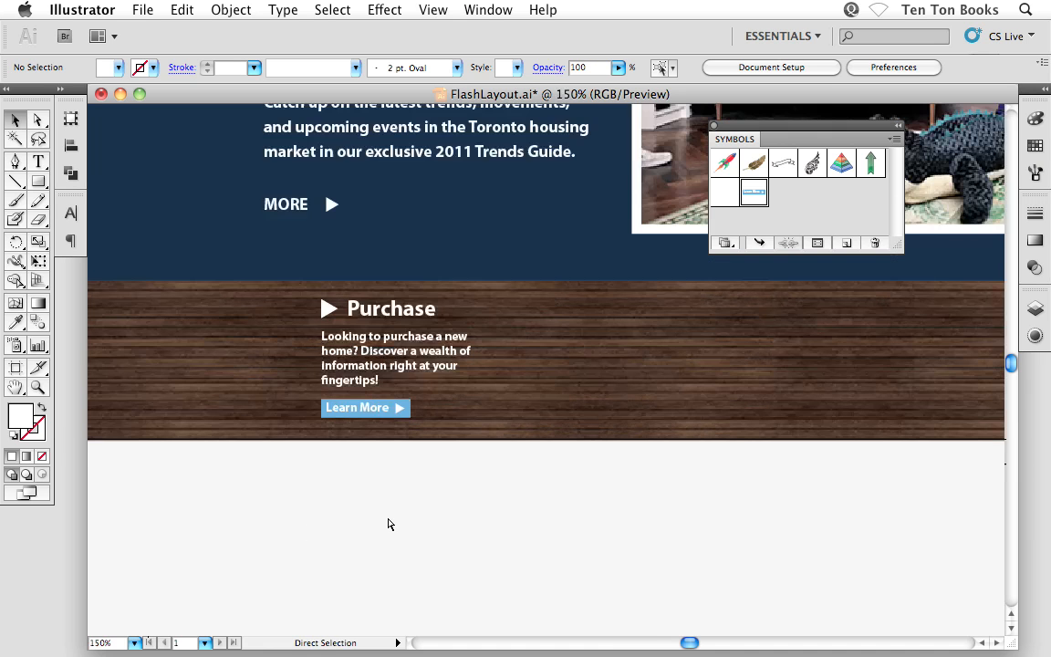
pyautogui.press('super+minus')
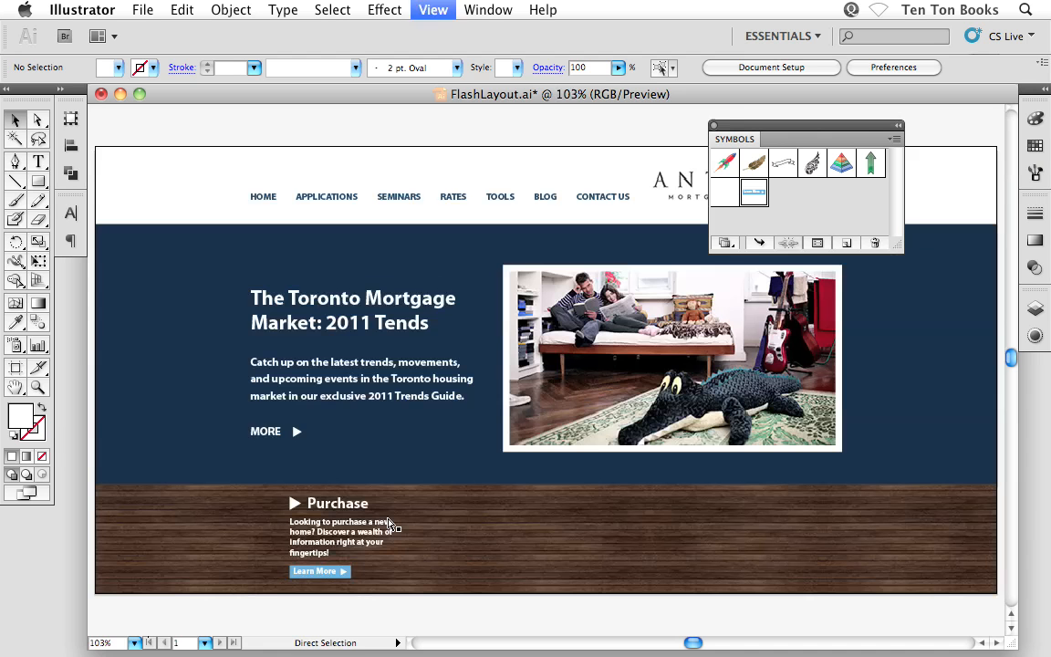
pyautogui.press('space')
pyautogui.moveTo(439, 531)
pyautogui.mouseDown()
pyautogui.moveTo(423, 523)
pyautogui.moveTo(435, 523)
pyautogui.mouseUp()
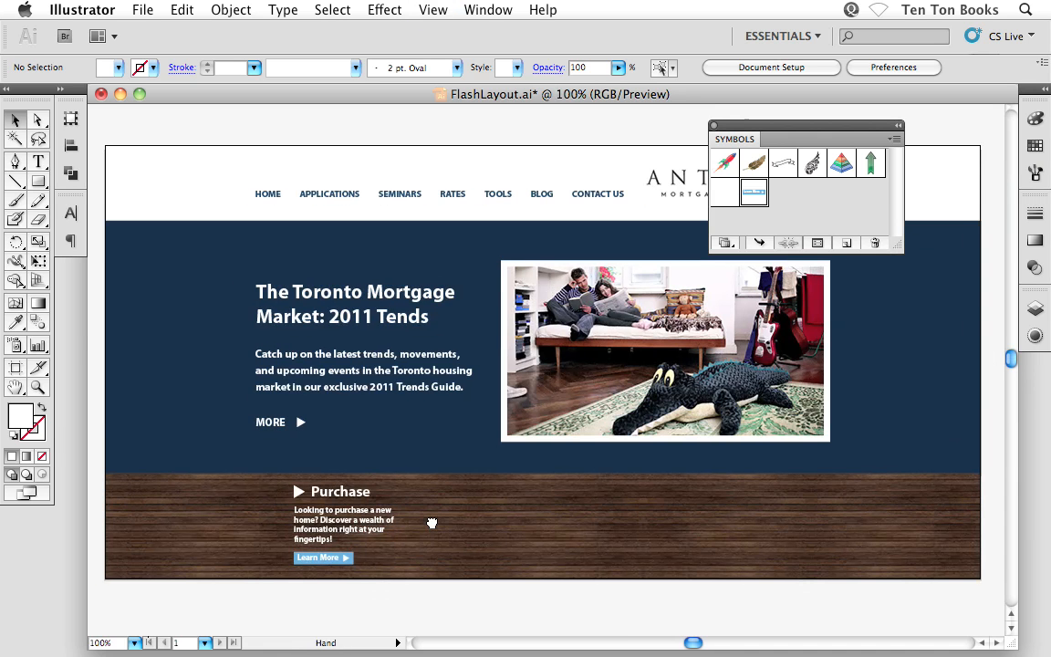